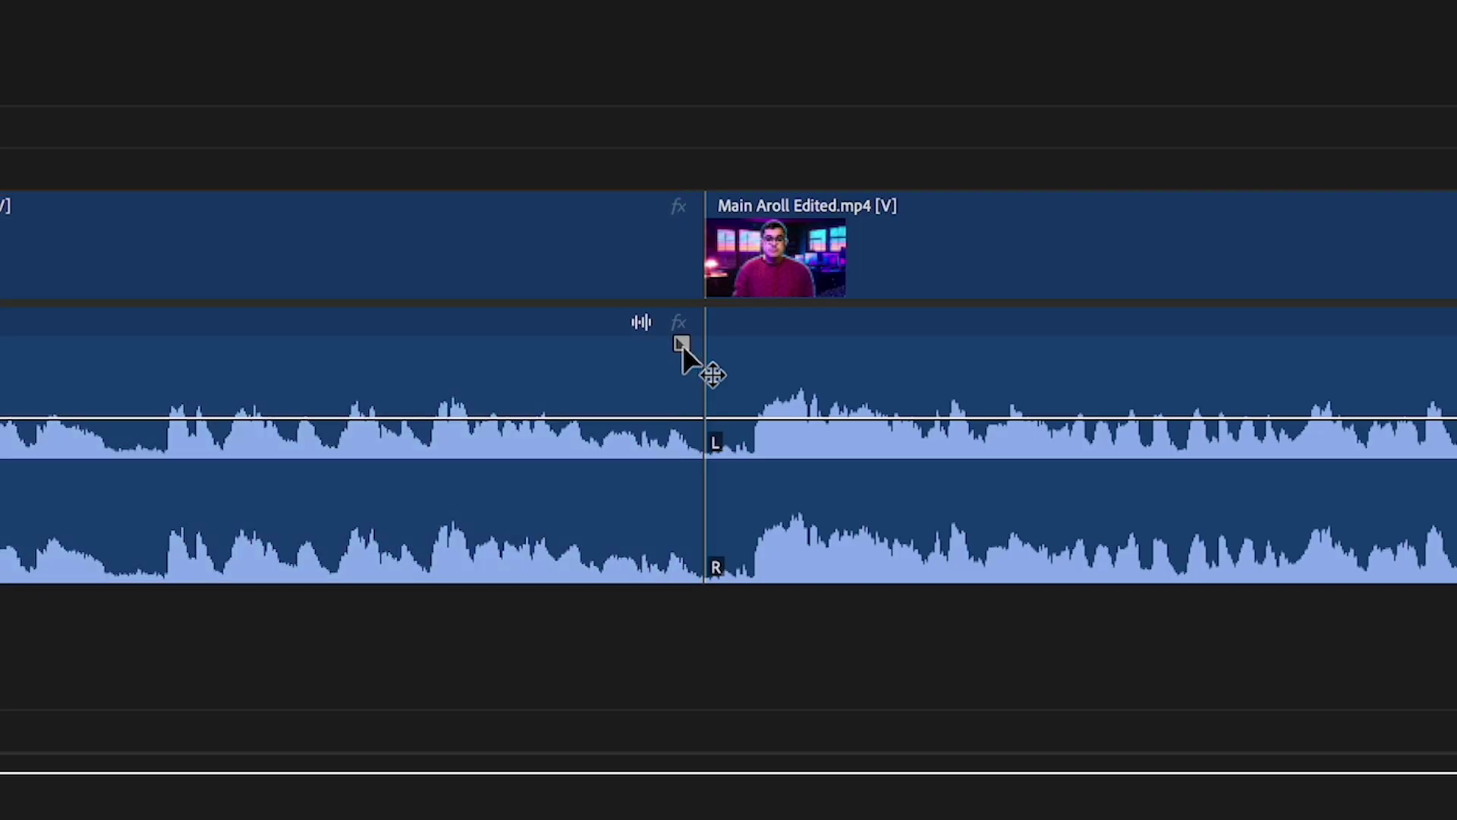
Step: Try a fade-out on the audio clip's end and give the clips the Rose label colour
left_click_drag(682, 345, 415, 354)
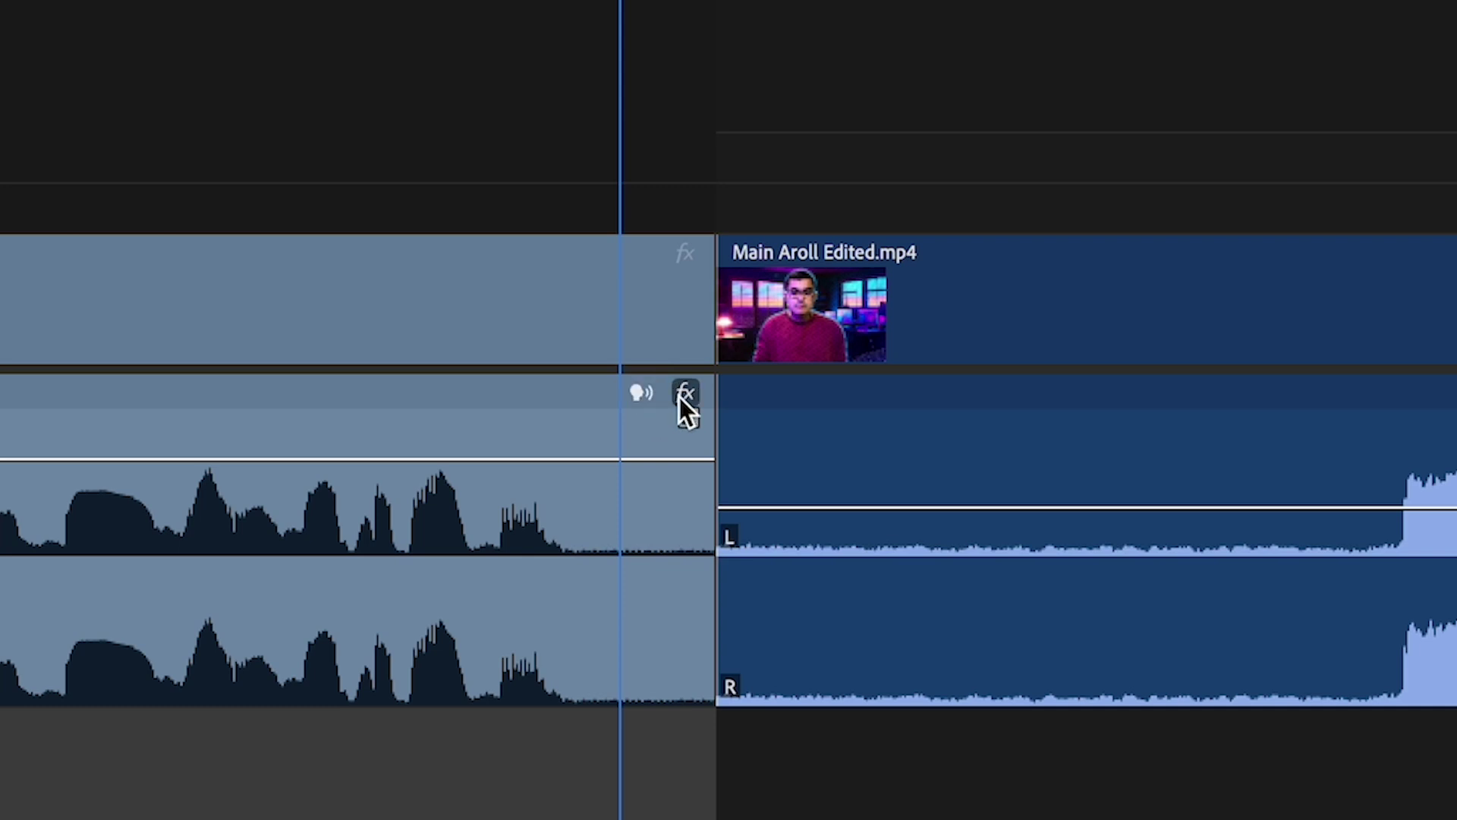
left_click(843, 338)
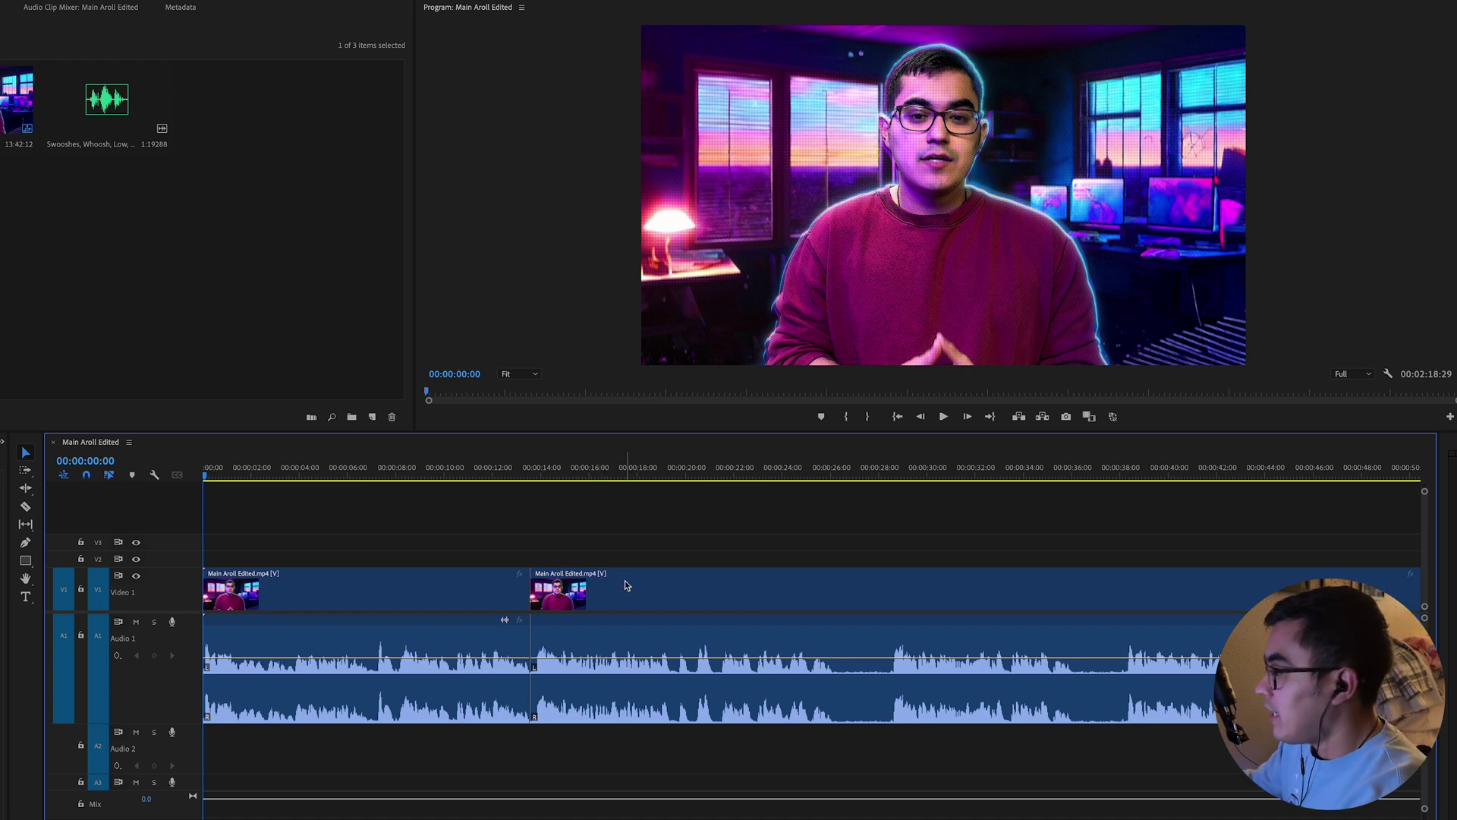
Step: Zoom to the edit point and drag a curved, roughly two-second fade-out onto the first Audio 1 clip
mouse_move(570, 591)
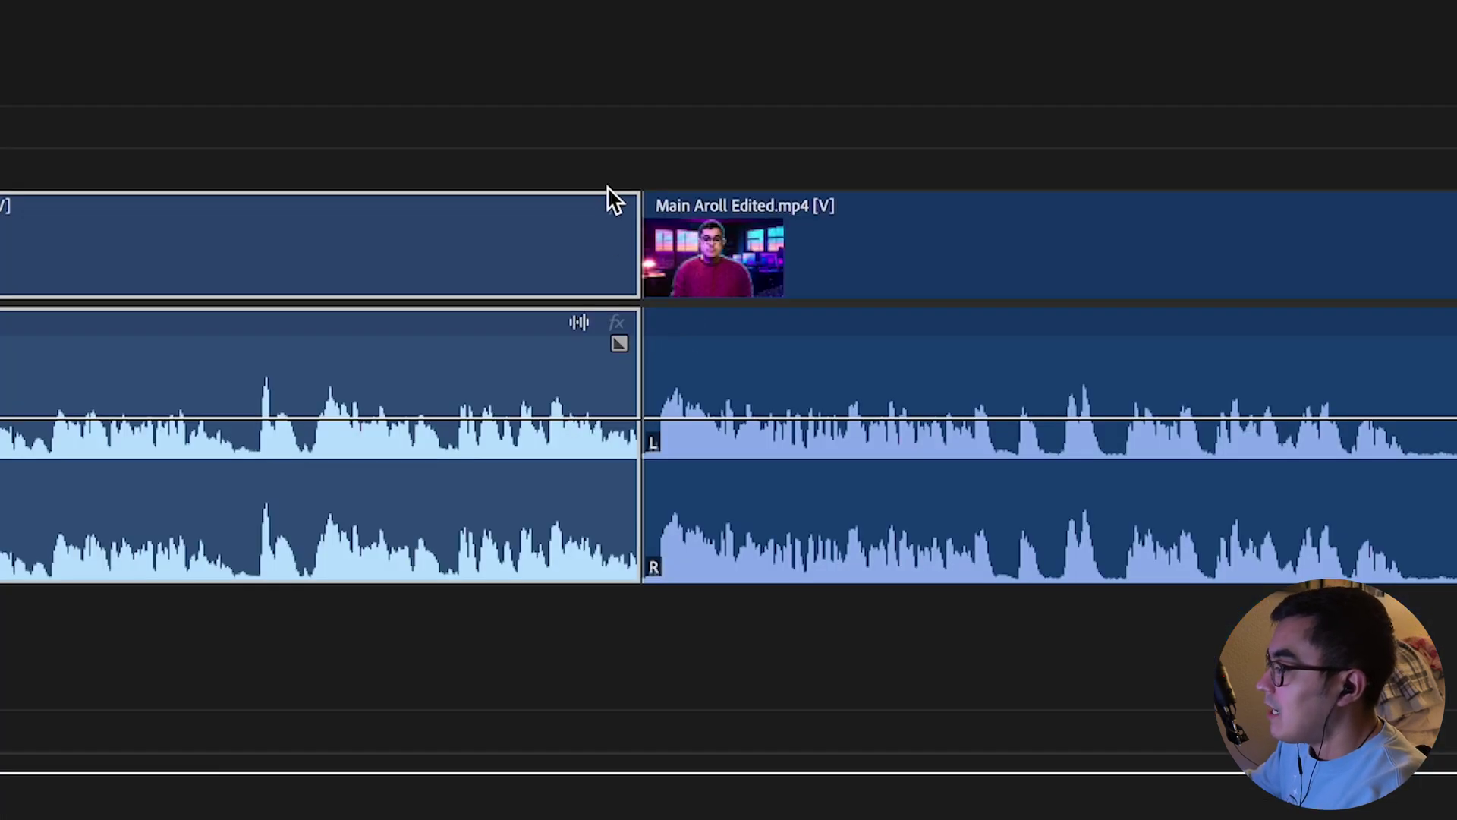
scroll(520, 635, "up", 3)
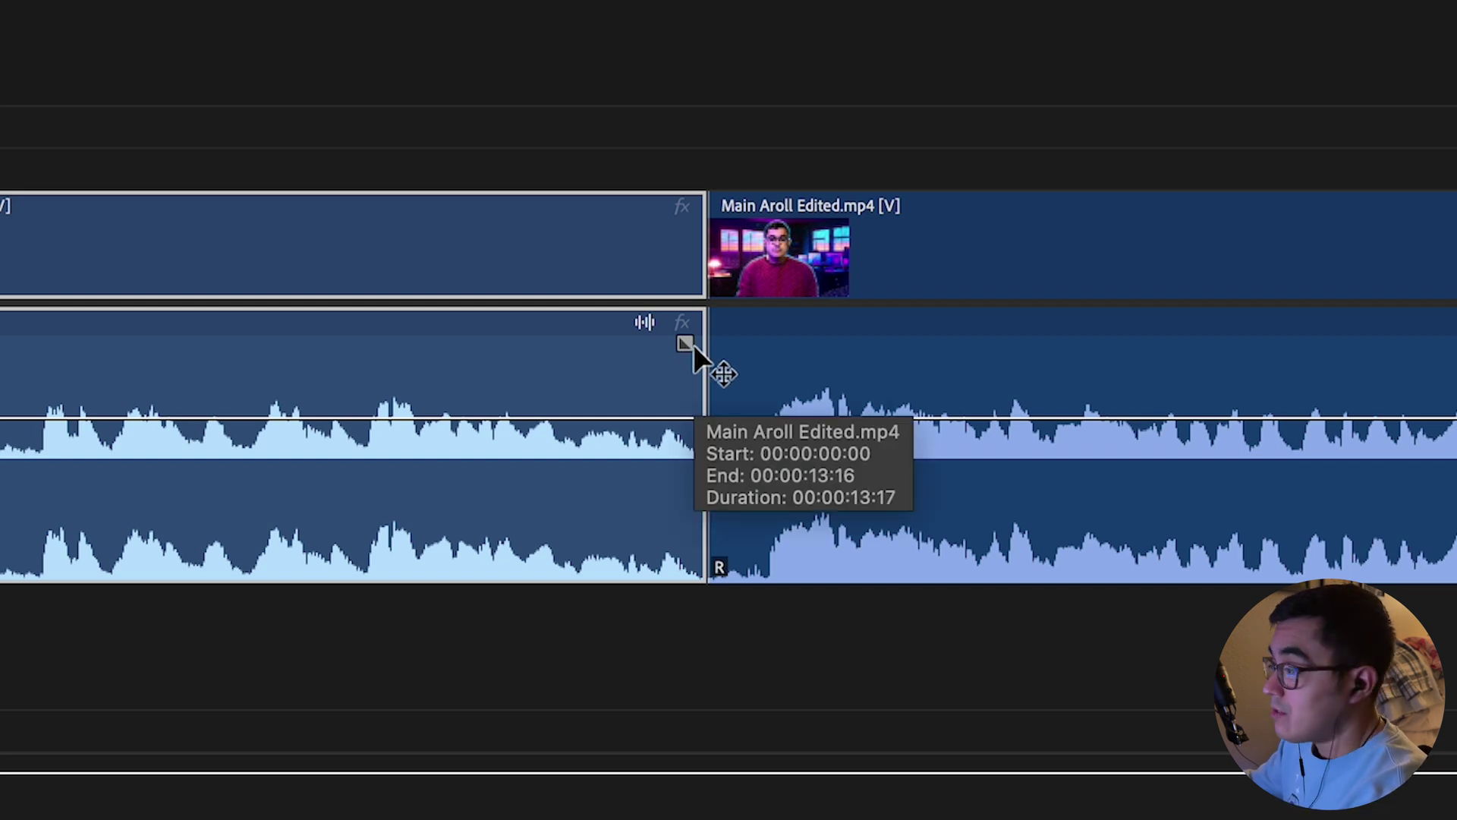
key("minus")
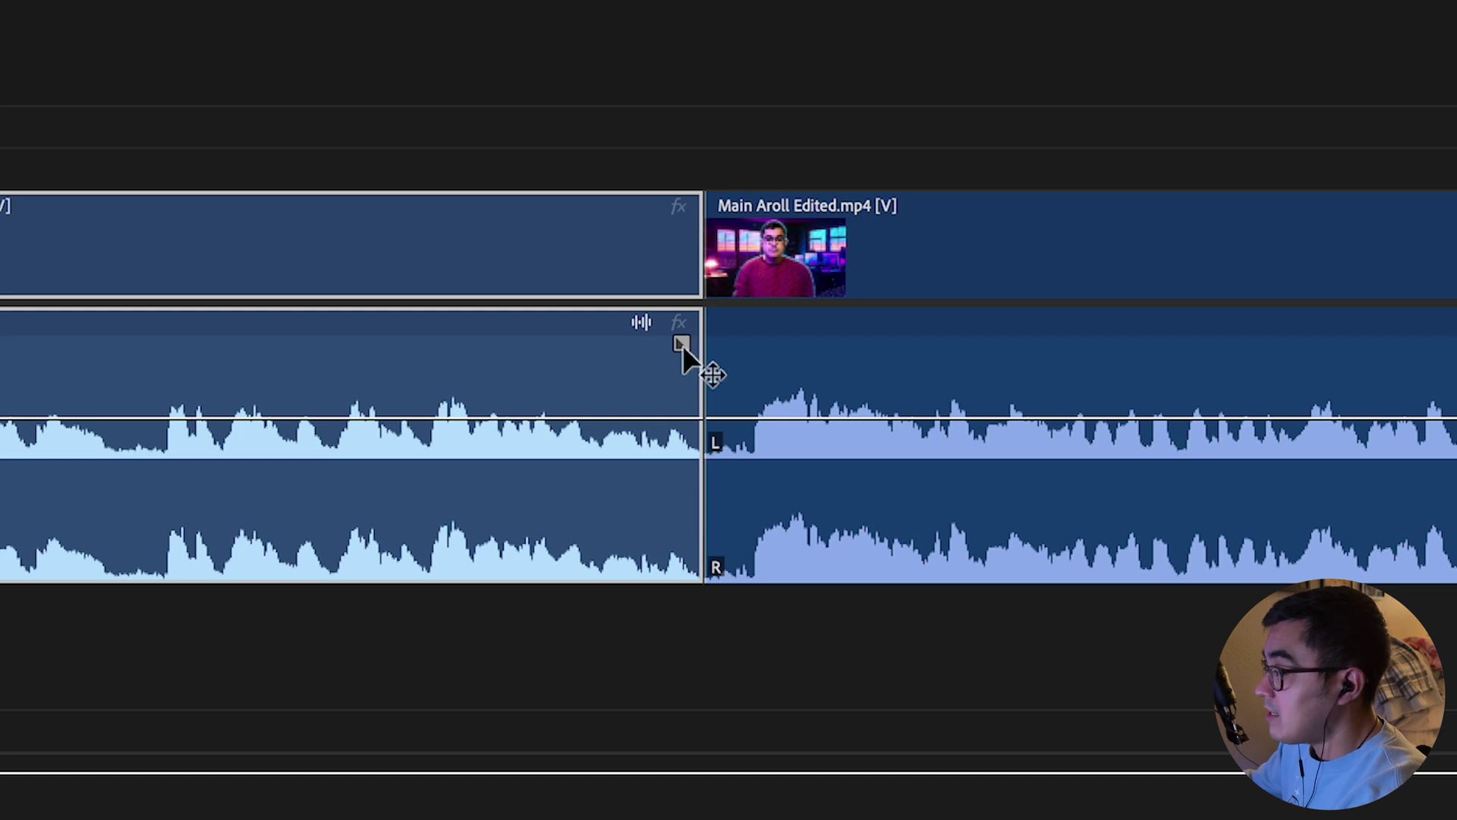
left_click_drag(682, 345, 349, 352)
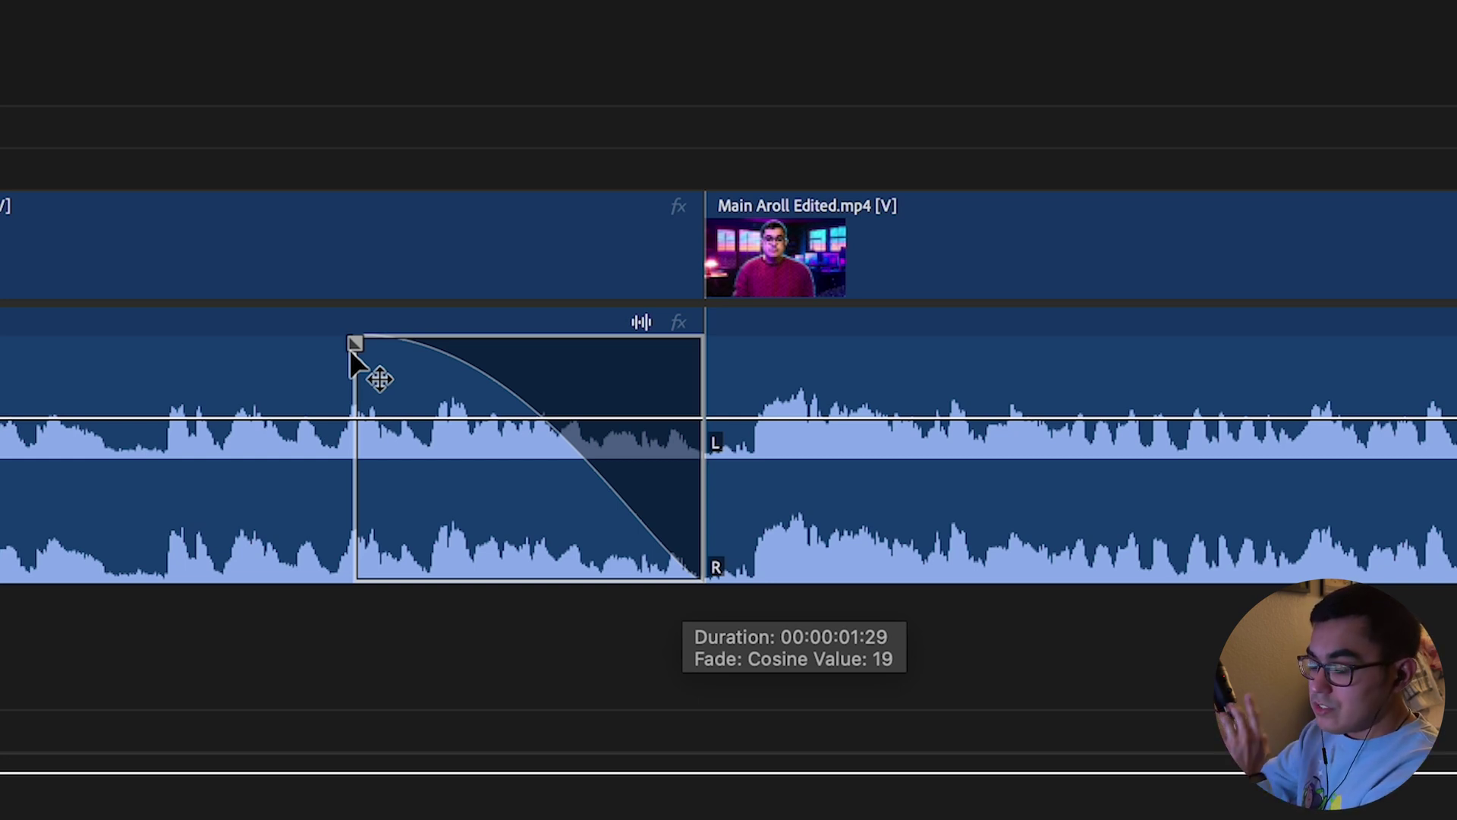
left_click_drag(349, 351, 336, 376)
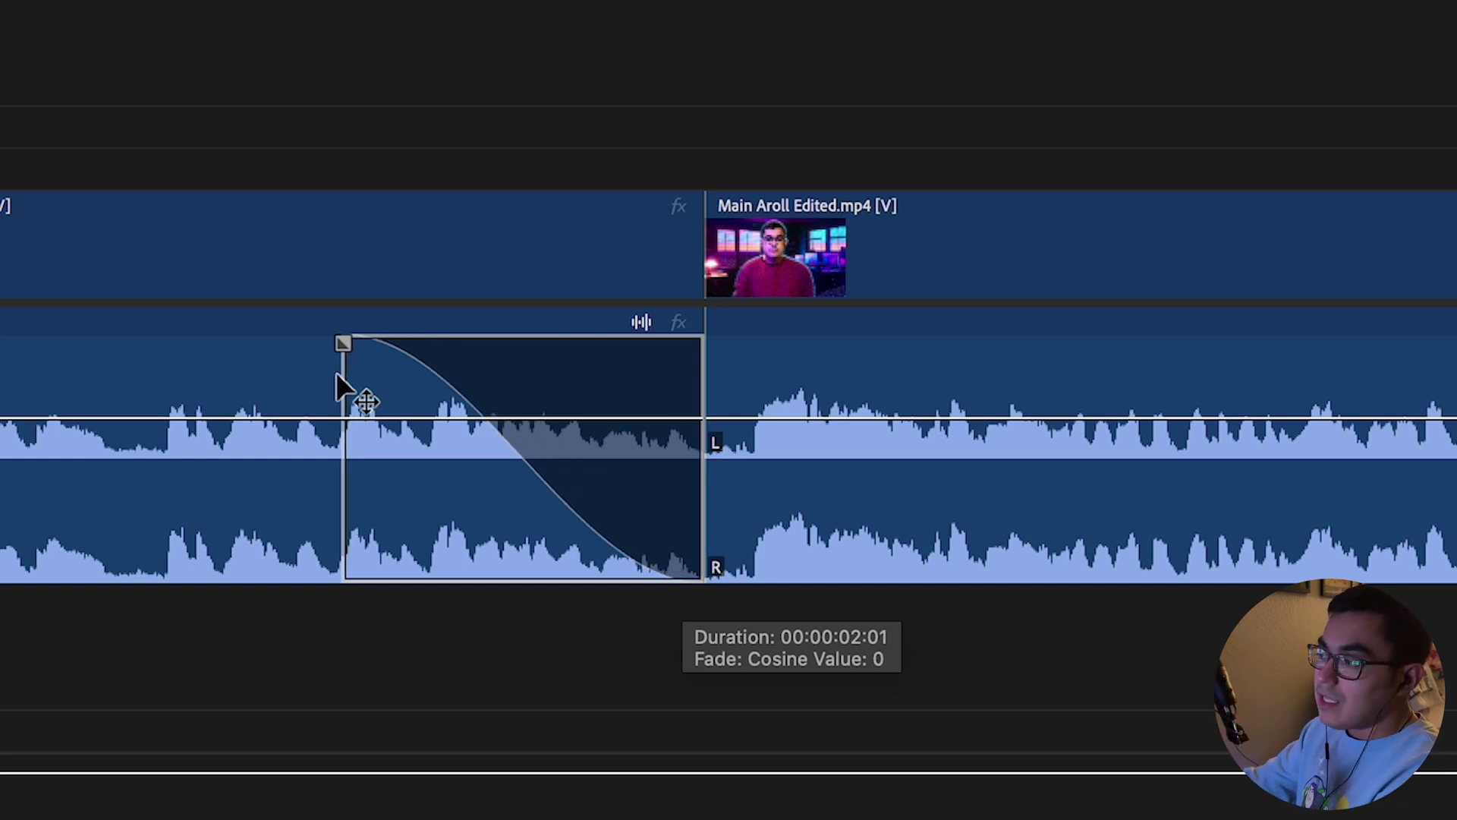
left_click_drag(337, 376, 345, 405)
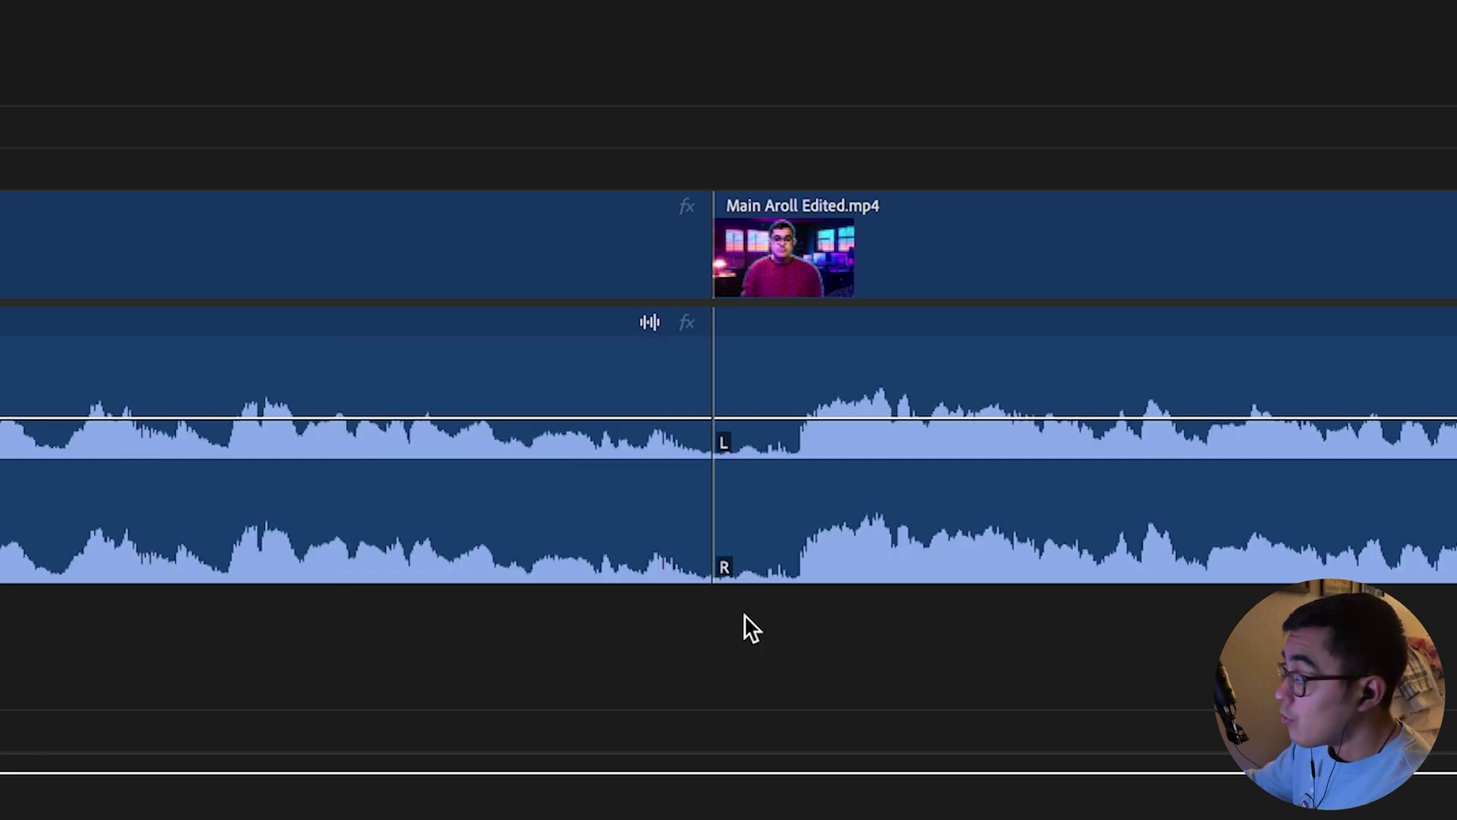
Step: Apply the default crossfade at the audio cut, widen it both sides, and bend its curve into a U
right_click(716, 522)
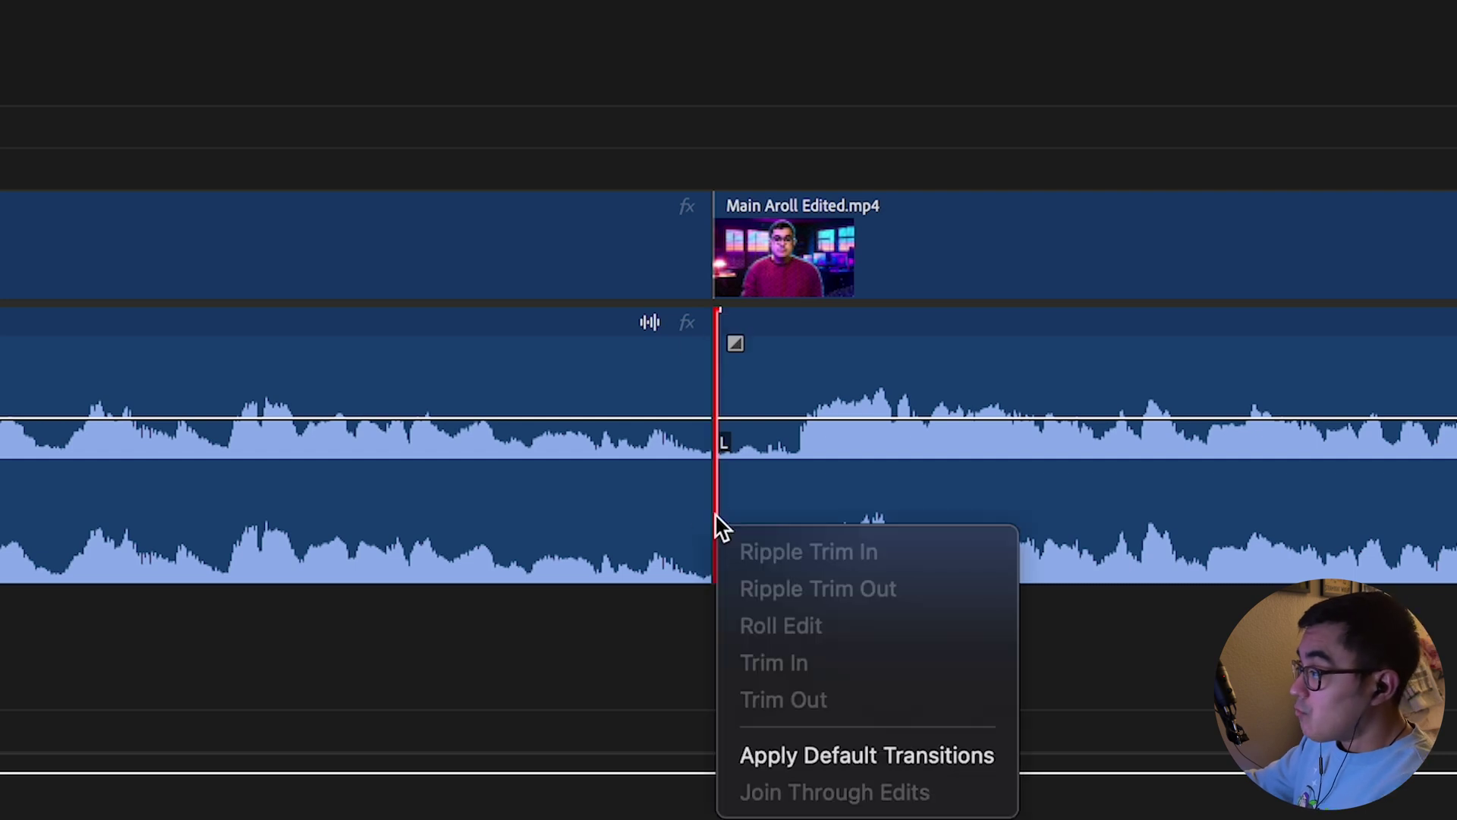
left_click(798, 747)
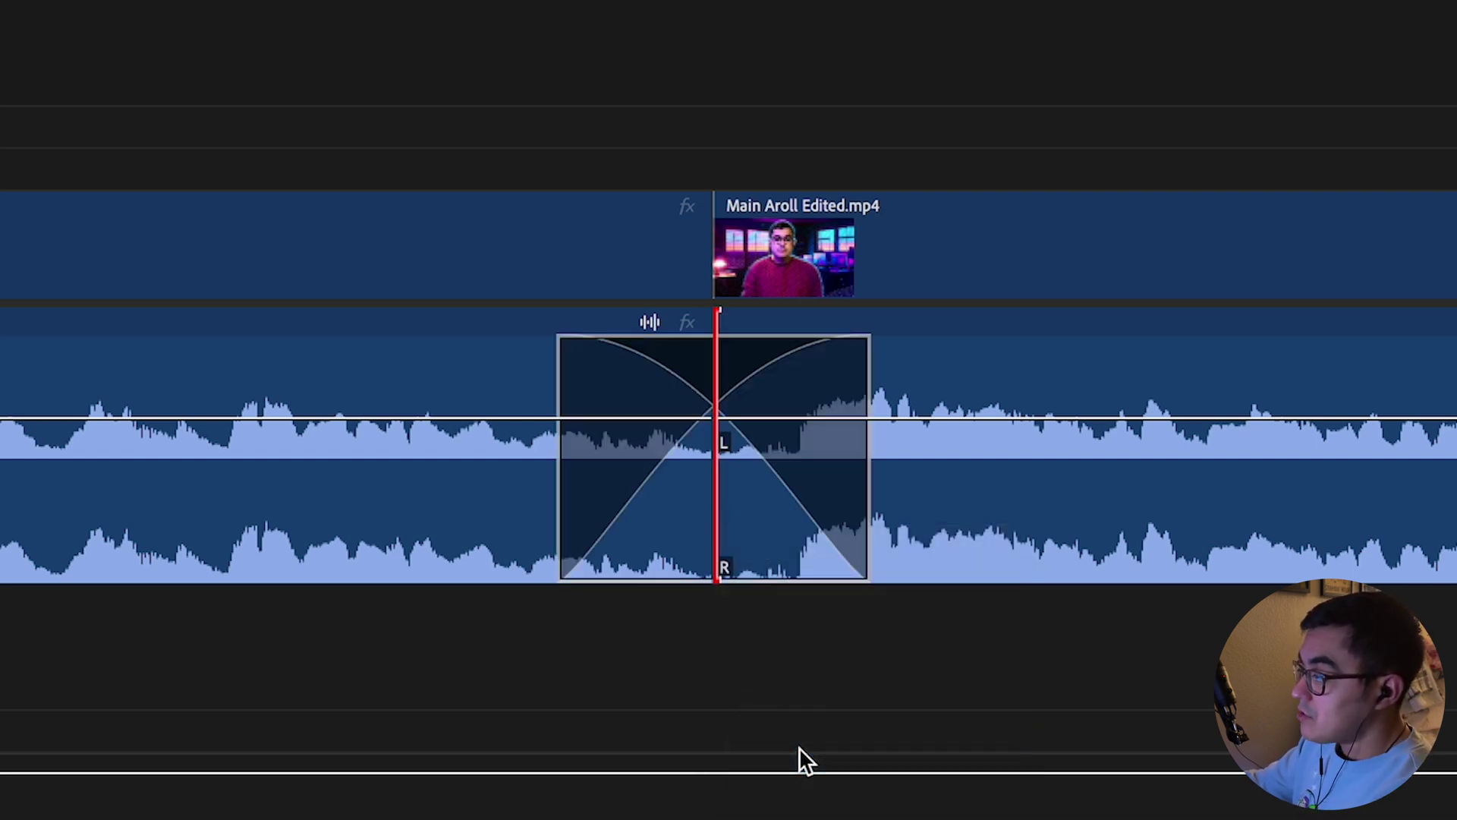
left_click_drag(868, 348, 940, 342)
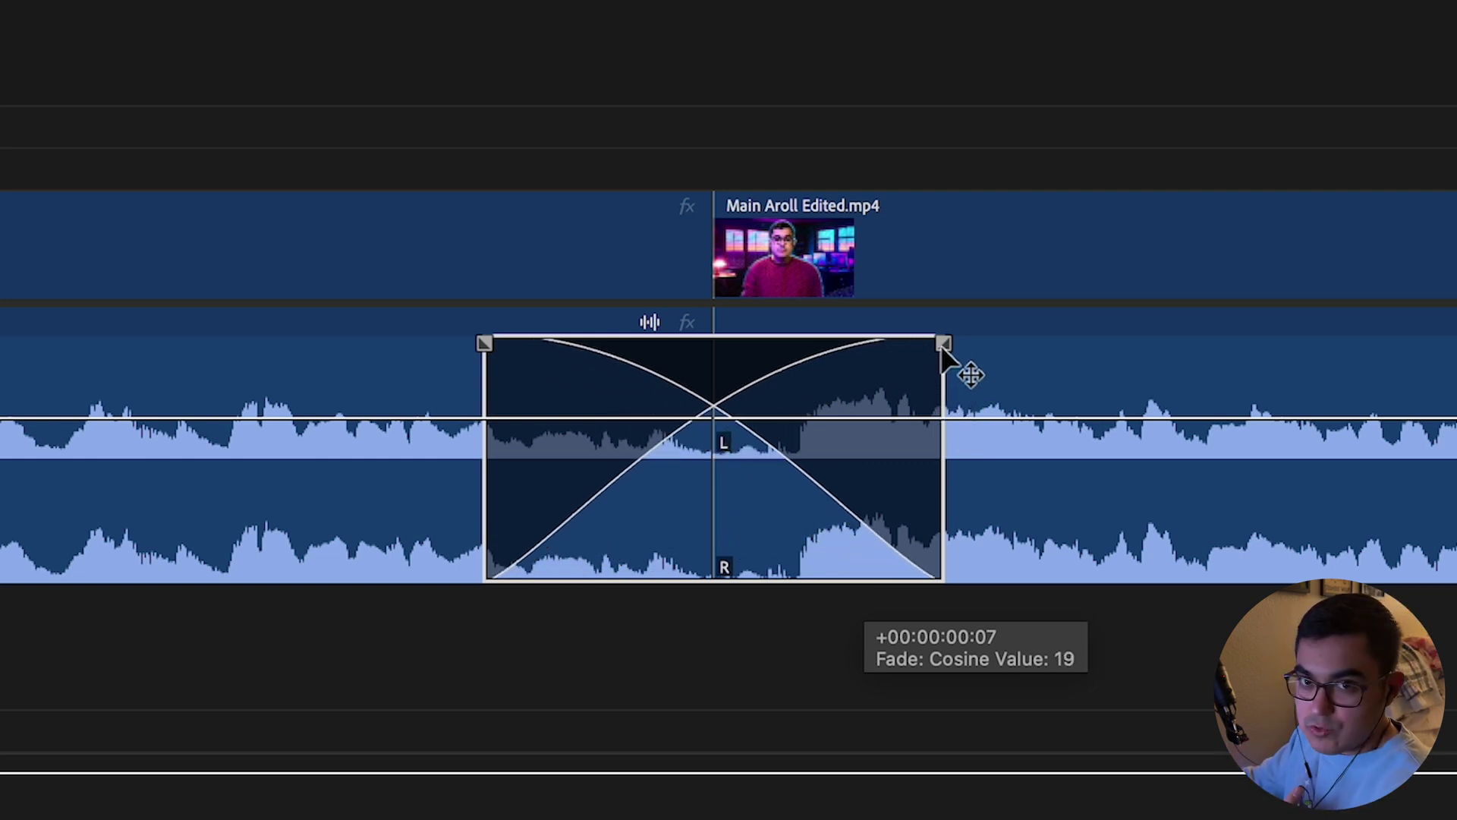
left_click_drag(941, 348, 940, 434)
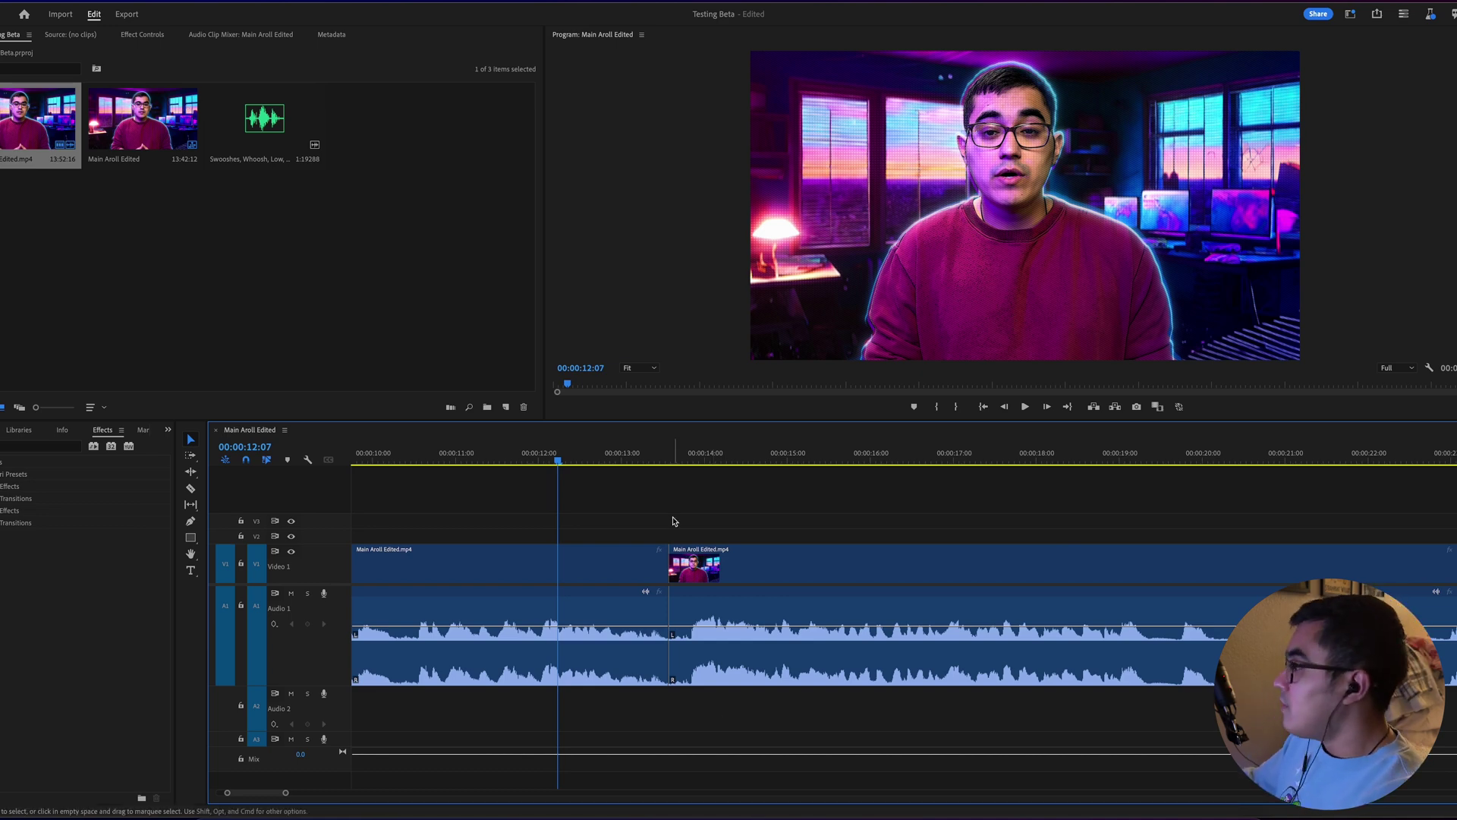
Step: Zoom out to the whole sequence, scrub the playhead, then zoom in on the short clip near 05:43
key("minus")
key("minus")
key("minus")
key("minus")
left_click_drag(596, 460, 621, 462)
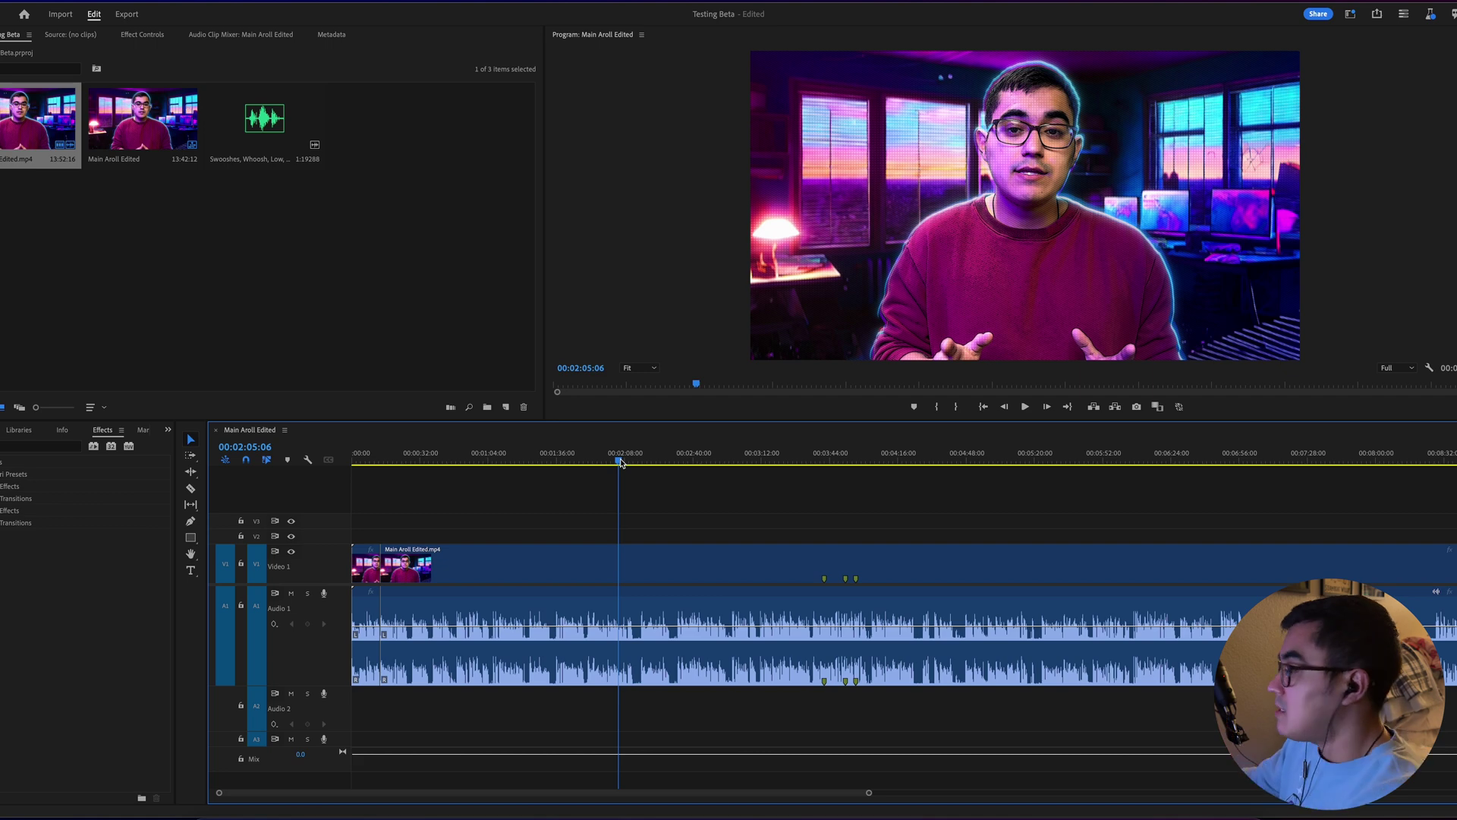
scroll(789, 566, "up", 4)
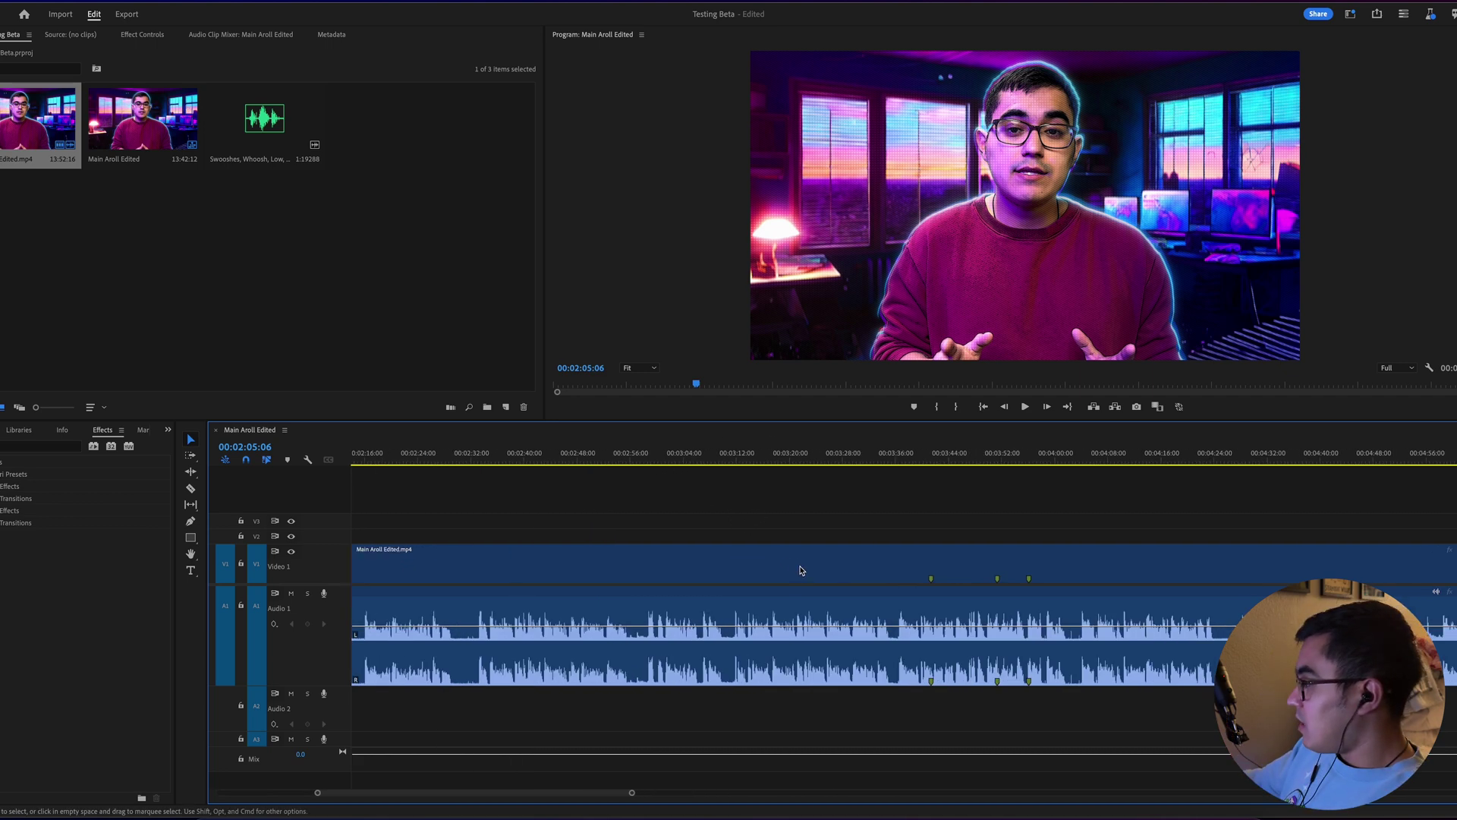
scroll(802, 569, "up", 3)
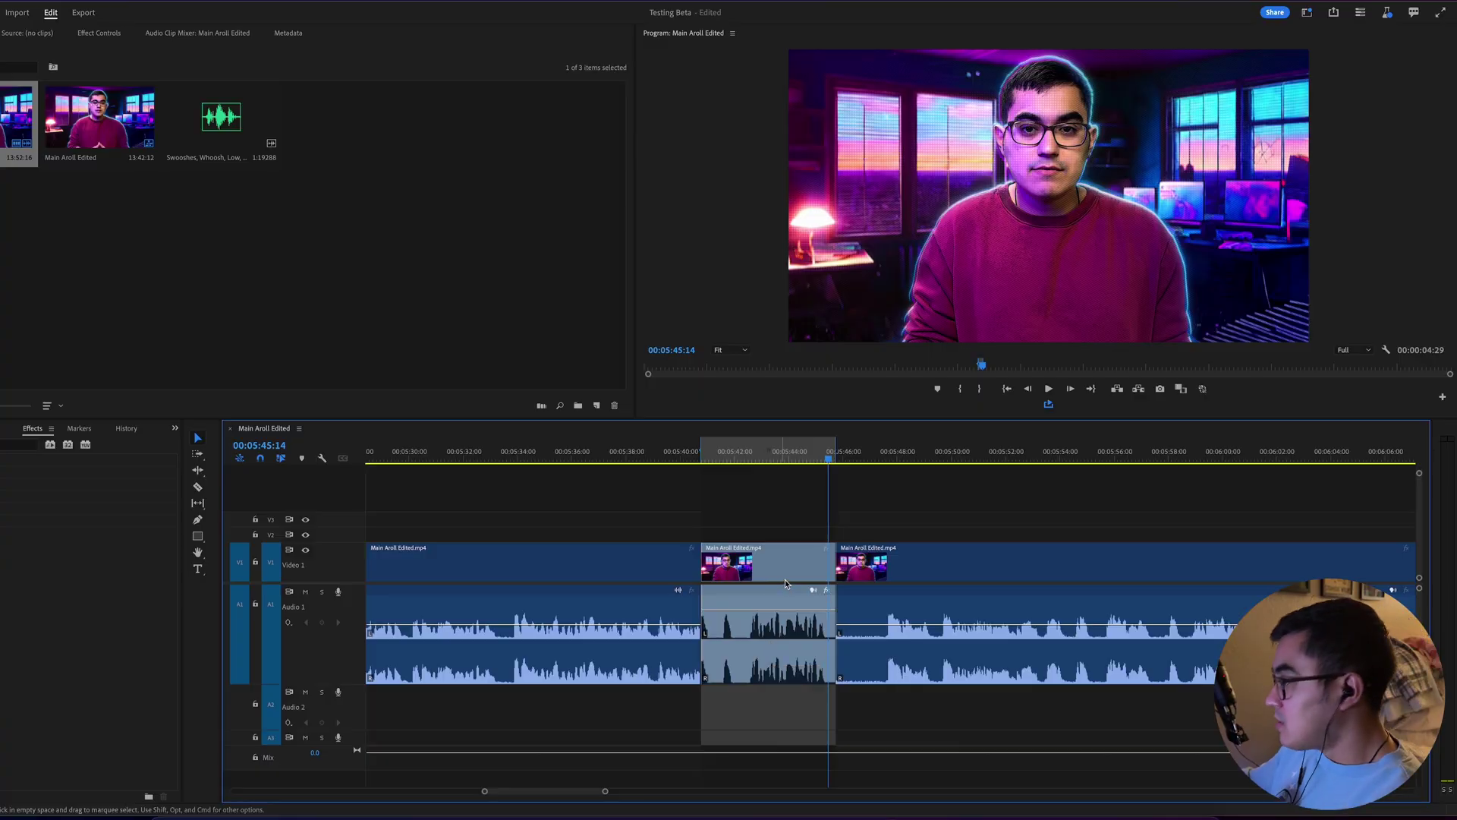
Step: Check the clip's fx badge and show the A1 clip's Enhance Speech settings in Essential Sound
scroll(827, 641, "up", 5)
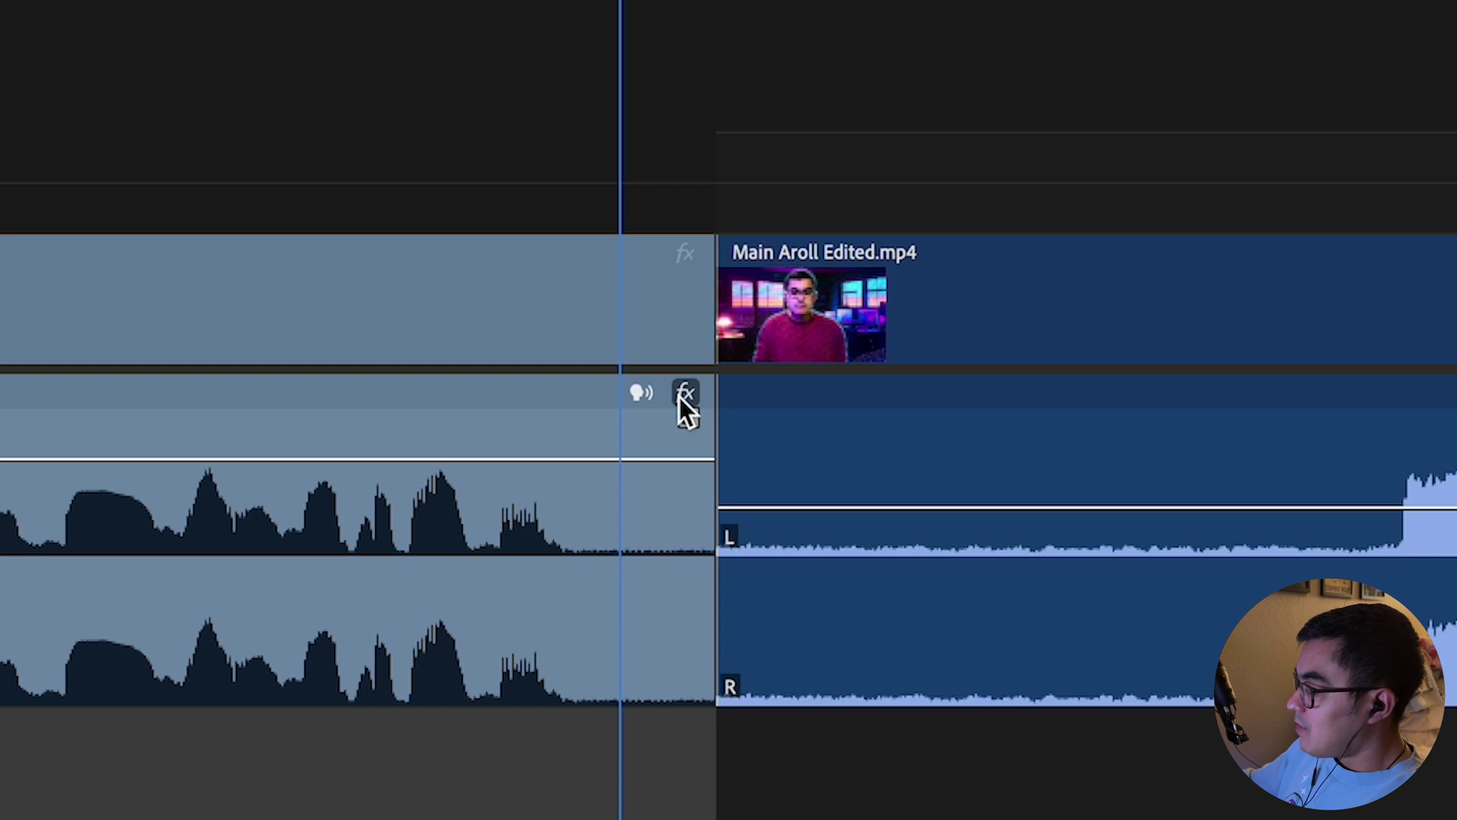
mouse_move(680, 398)
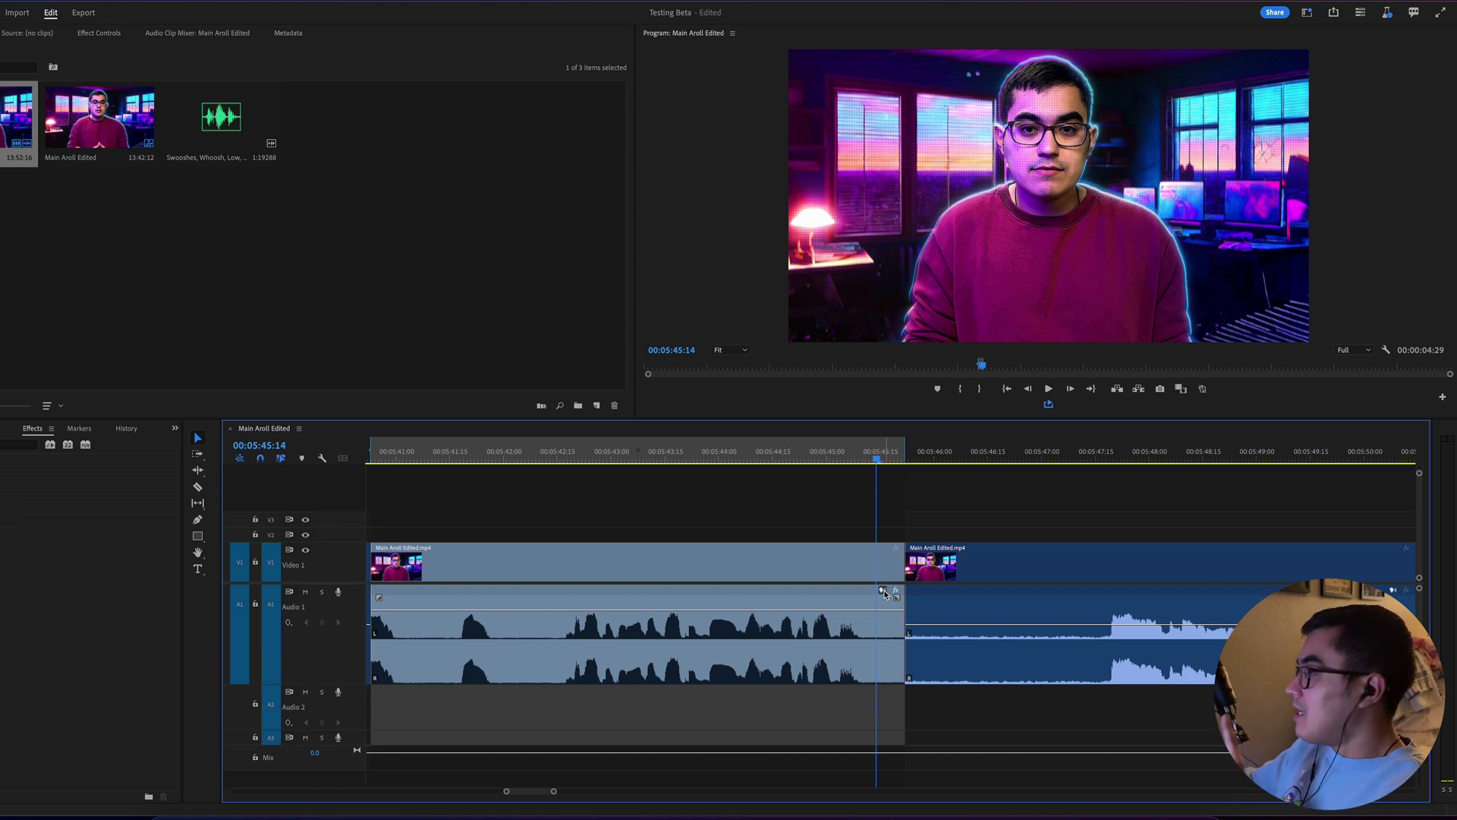
left_click(885, 593)
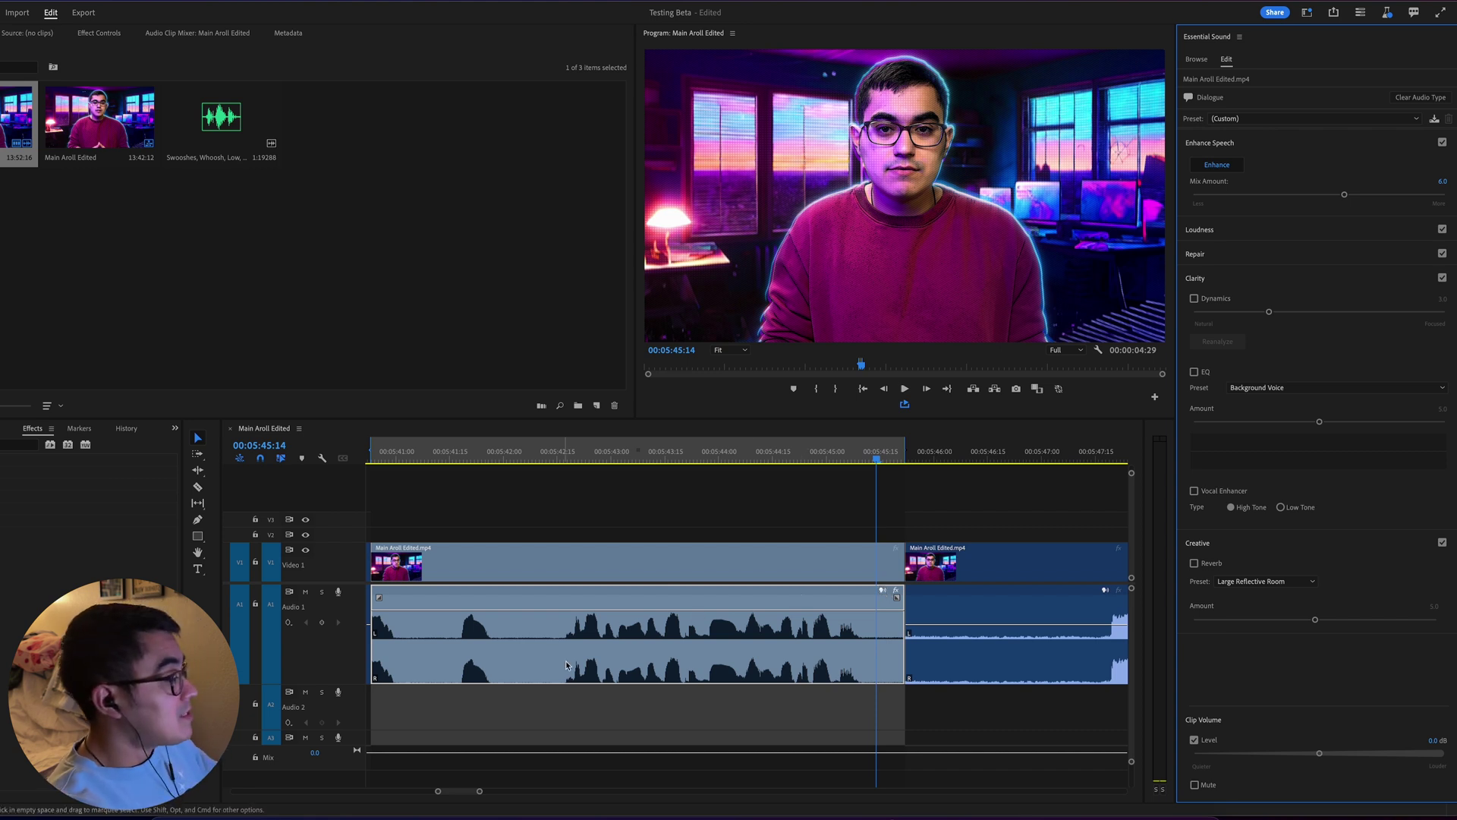
Step: Drop the Swooshes sound effect onto Audio 2 with its end snapped to the edit point
scroll(765, 687, "down", 3)
left_click_drag(215, 126, 763, 718)
scroll(800, 717, "up", 3)
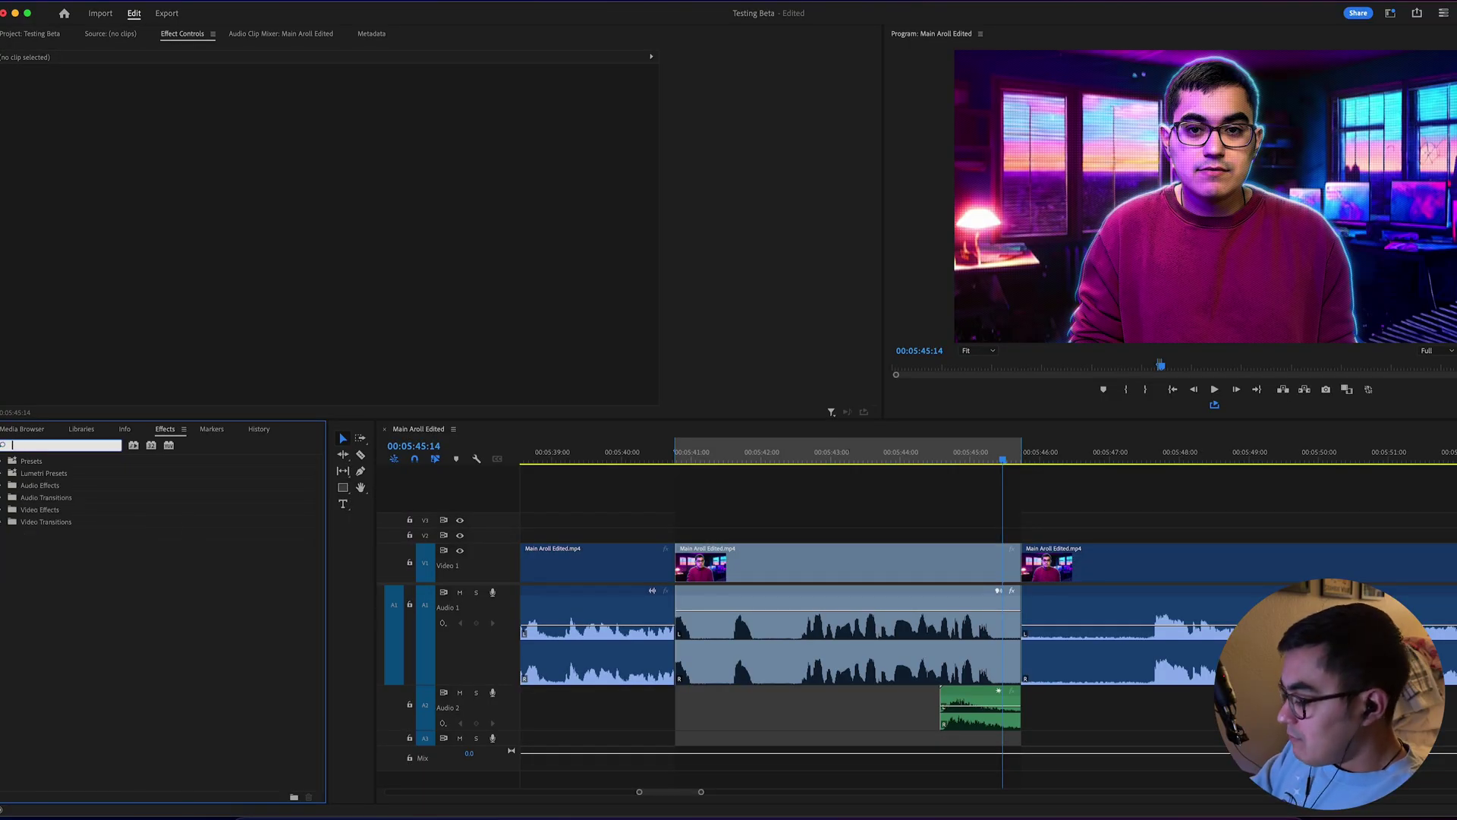
Step: Search Effects for 'drop' and apply Drop Shadow to the middle V1 clip, confirming via its fx badge
type("op")
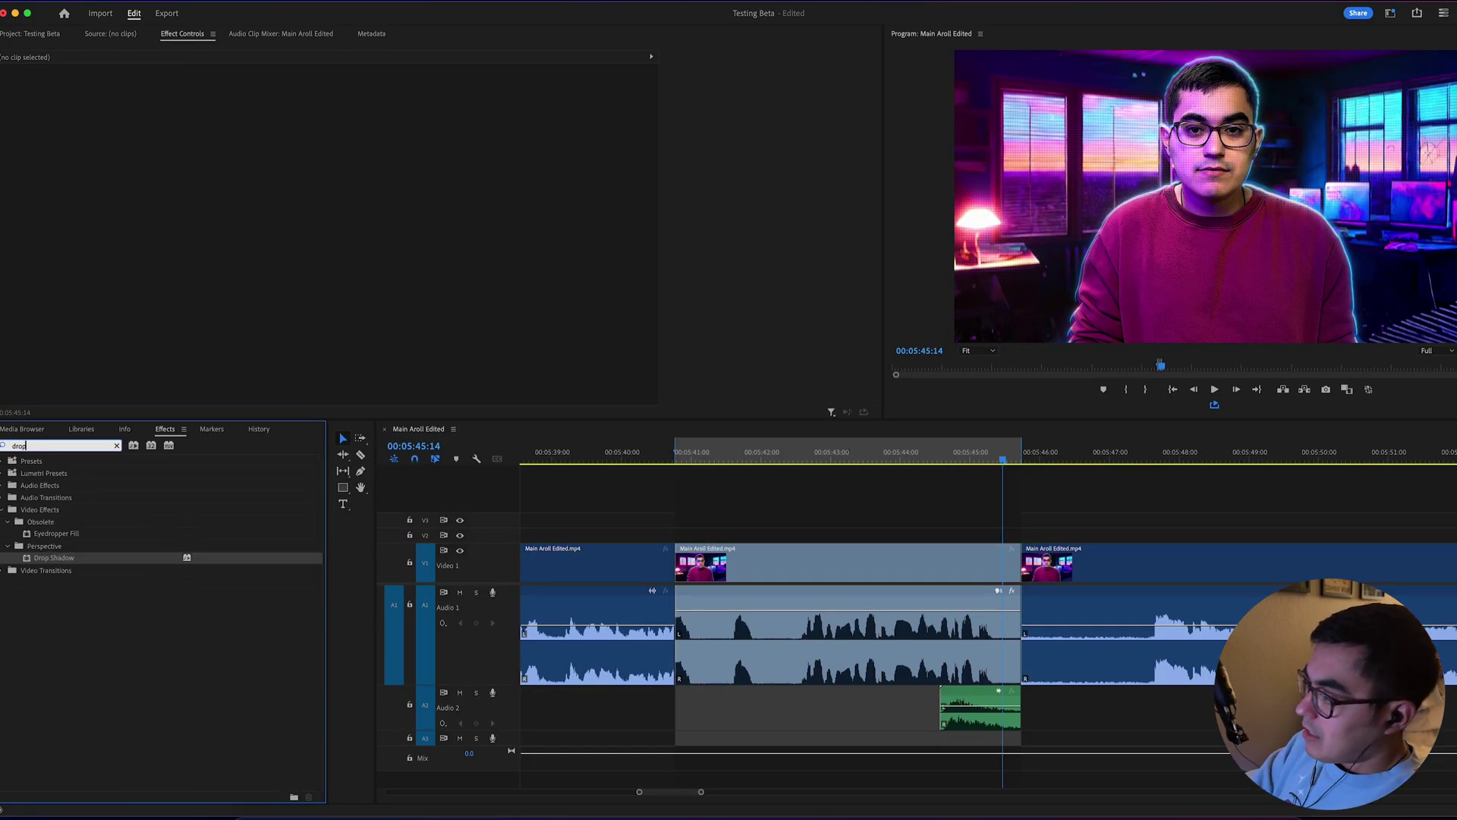
left_click_drag(75, 559, 899, 578)
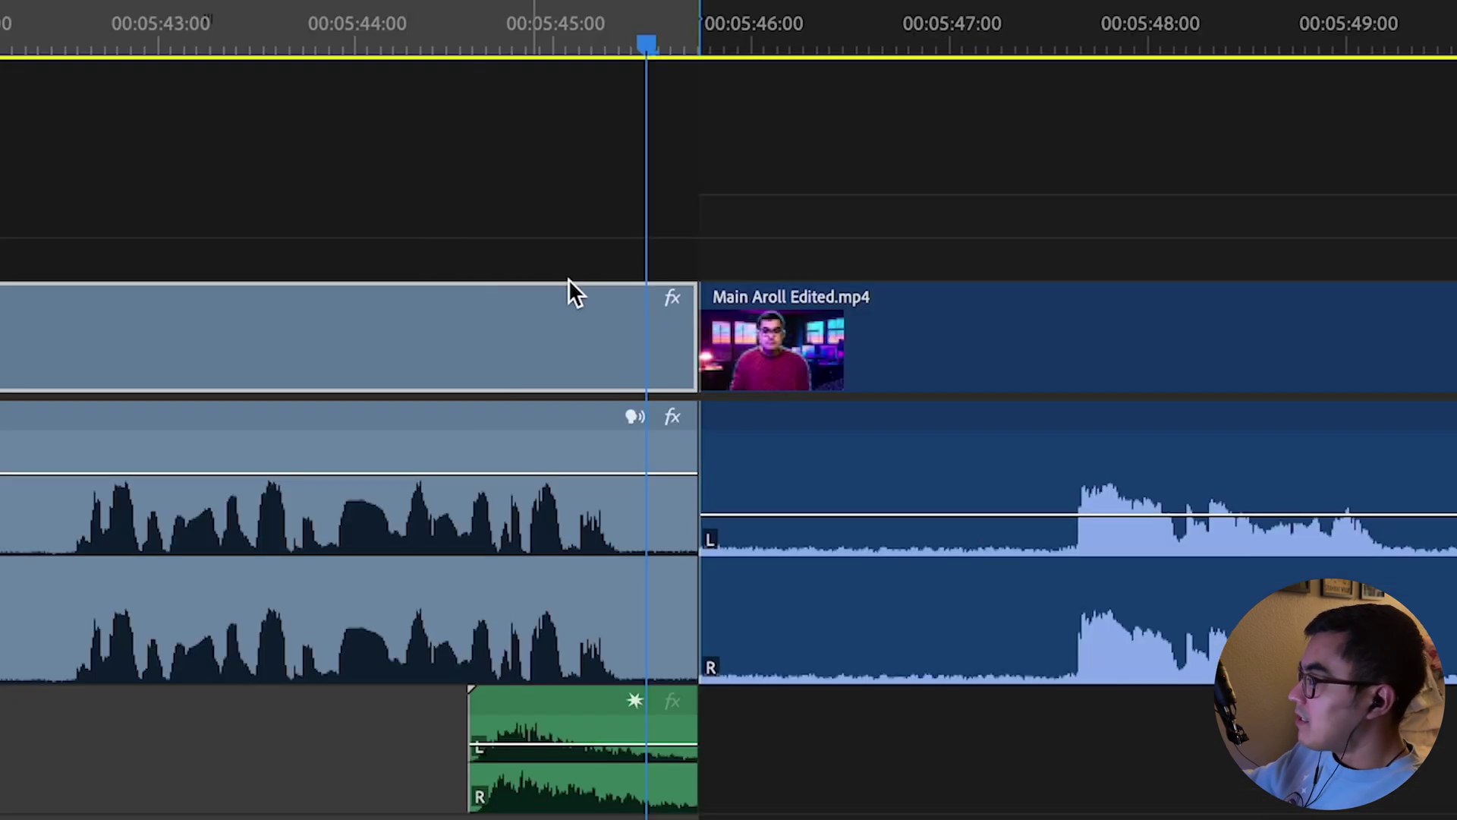
left_click(676, 299)
scroll(684, 342, "up", 3)
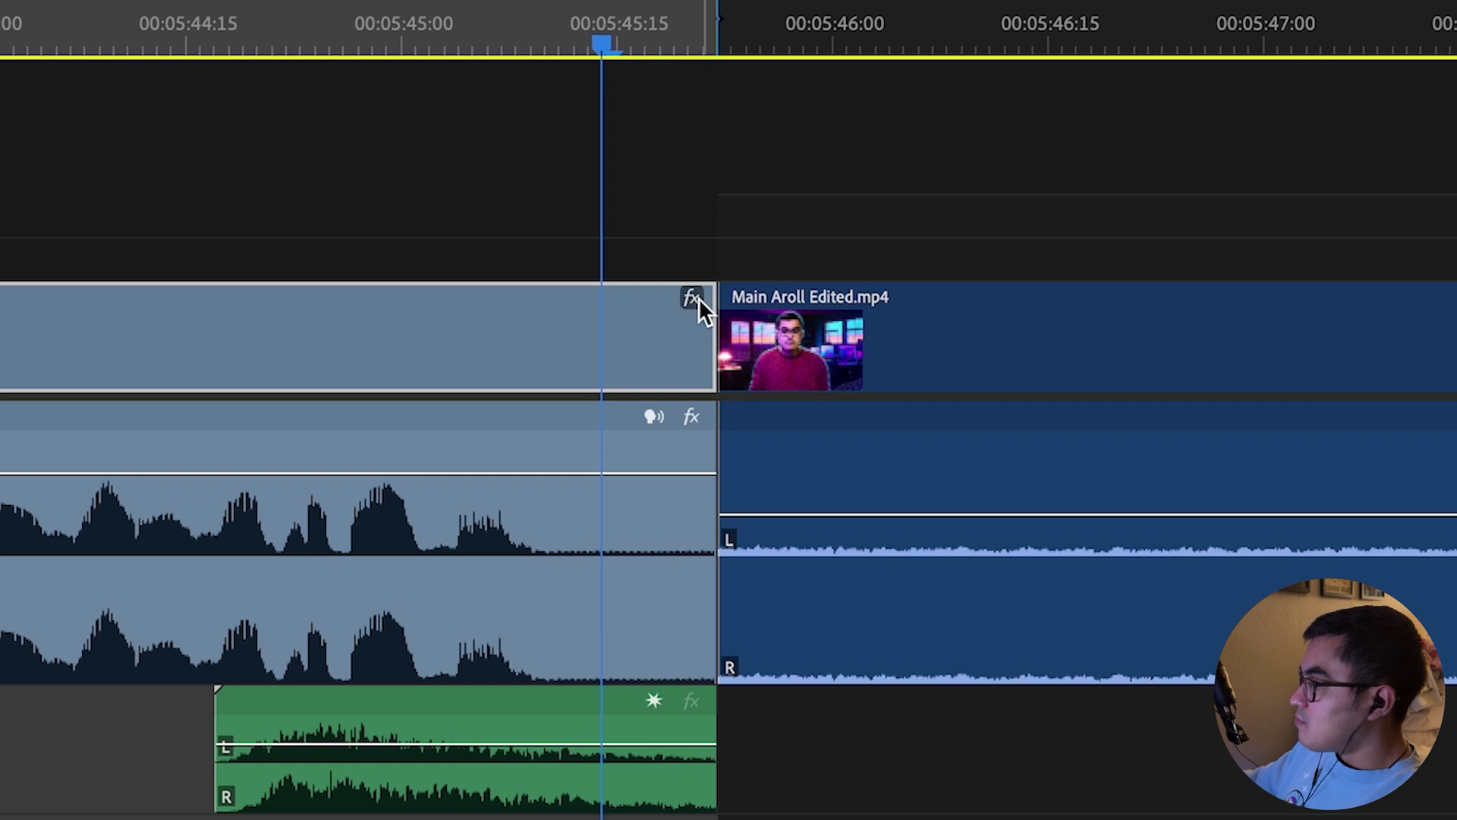
mouse_move(698, 297)
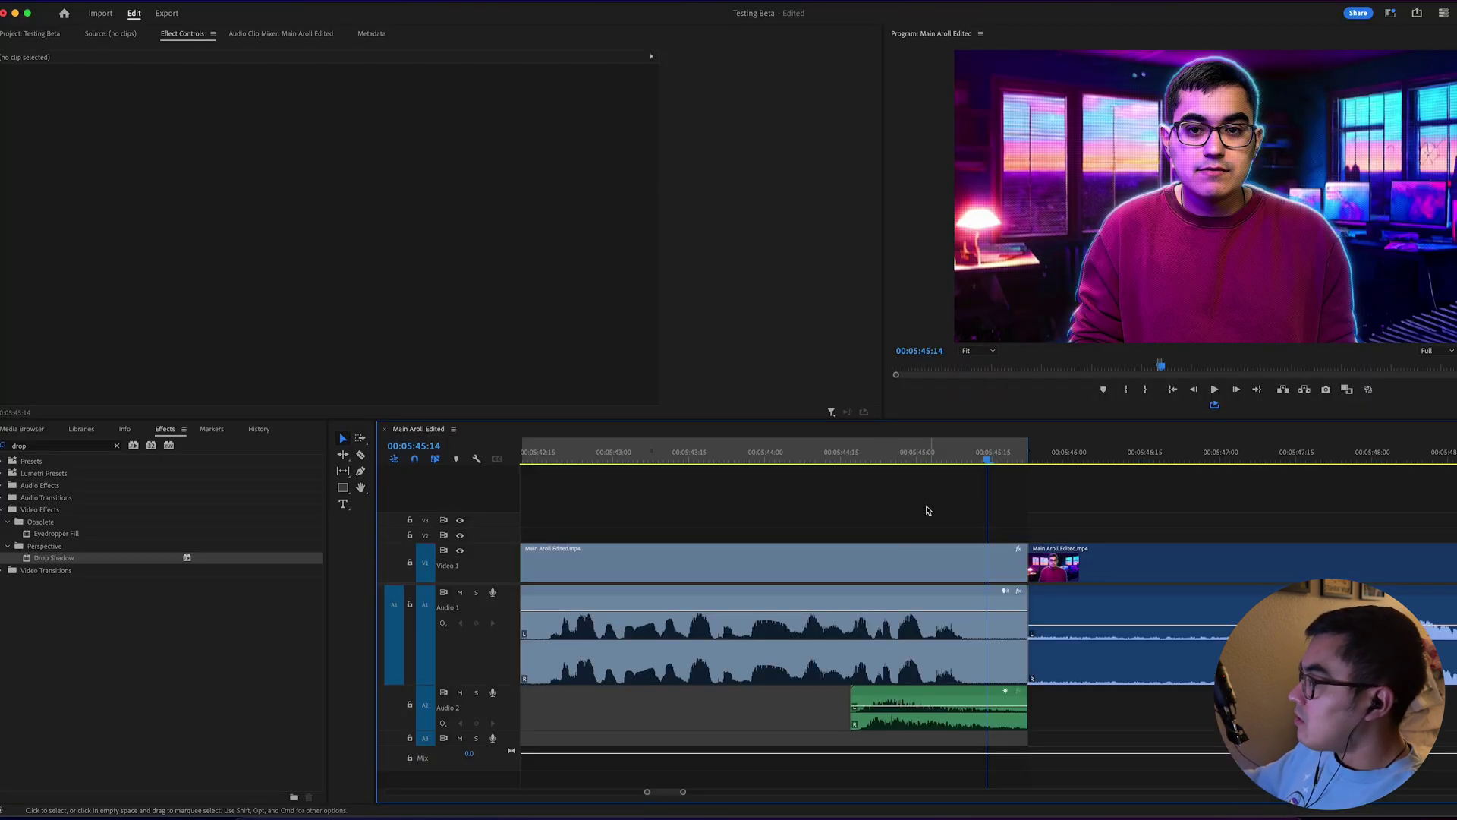
Step: Review the Drop Shadow settings (50% opacity, 135°, 5.0 distance), then zoom out to the whole sequence
left_click(339, 361)
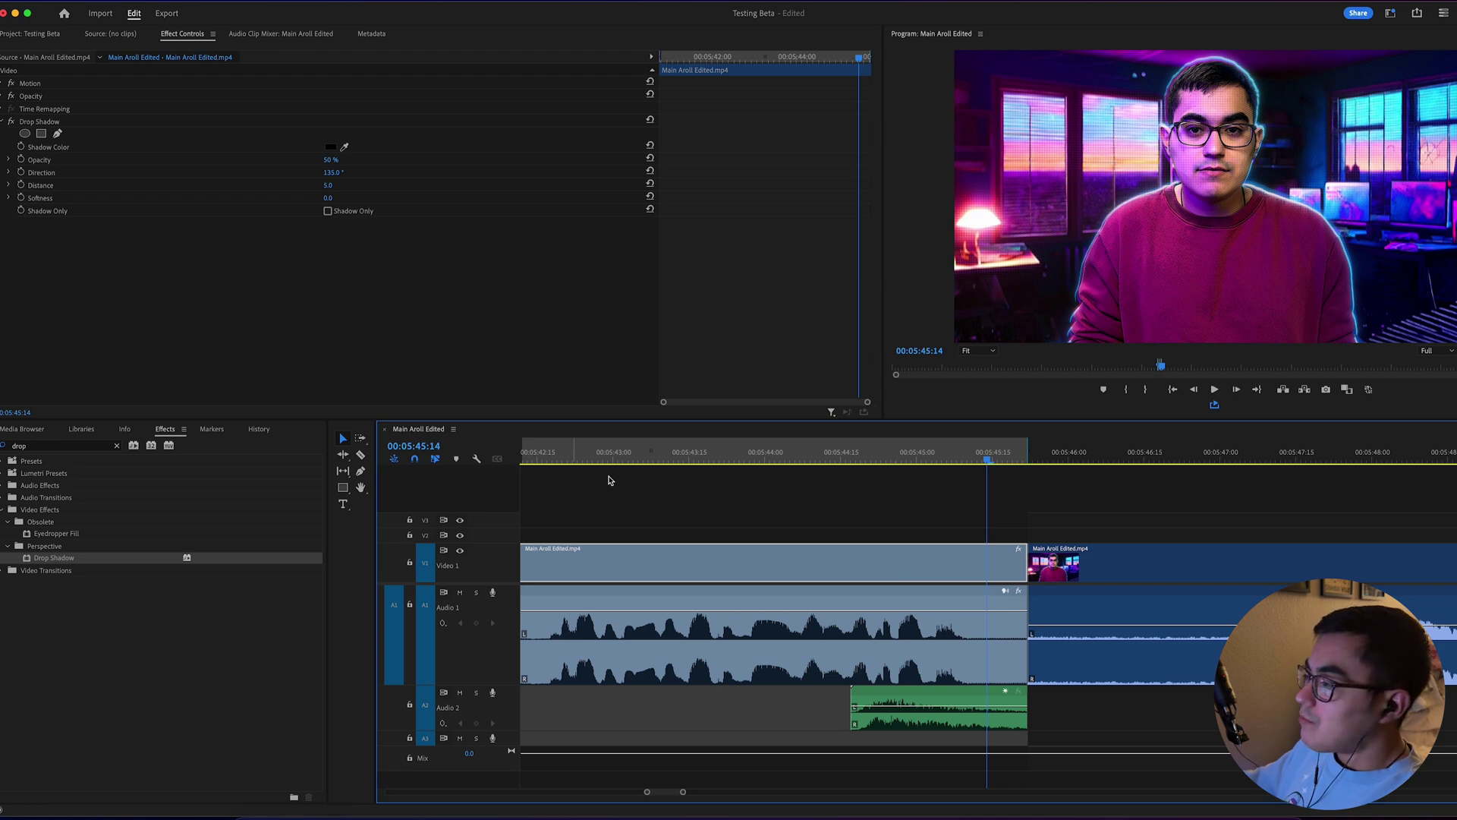
left_click(808, 521)
key("minus")
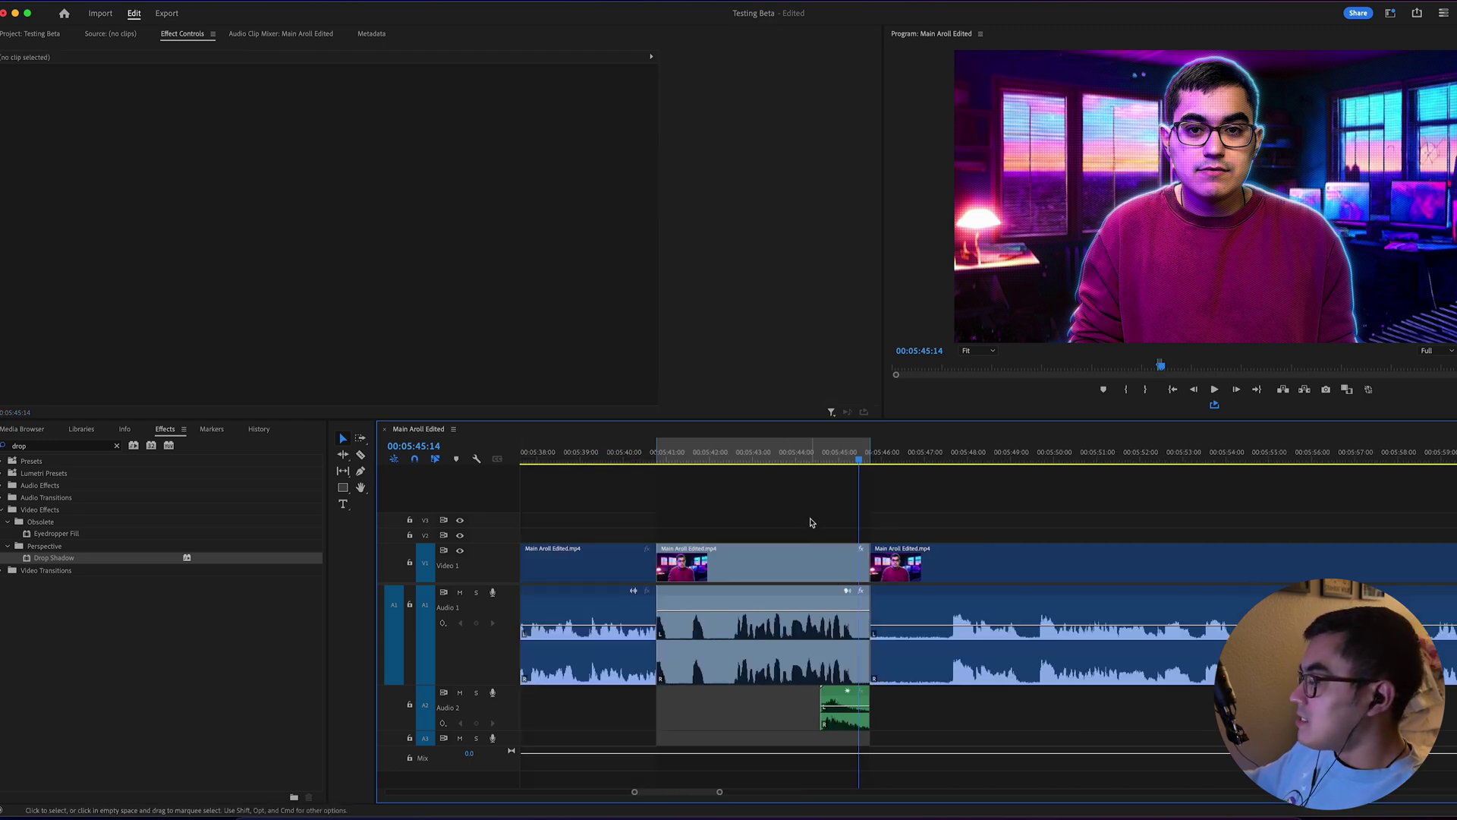
key("backslash")
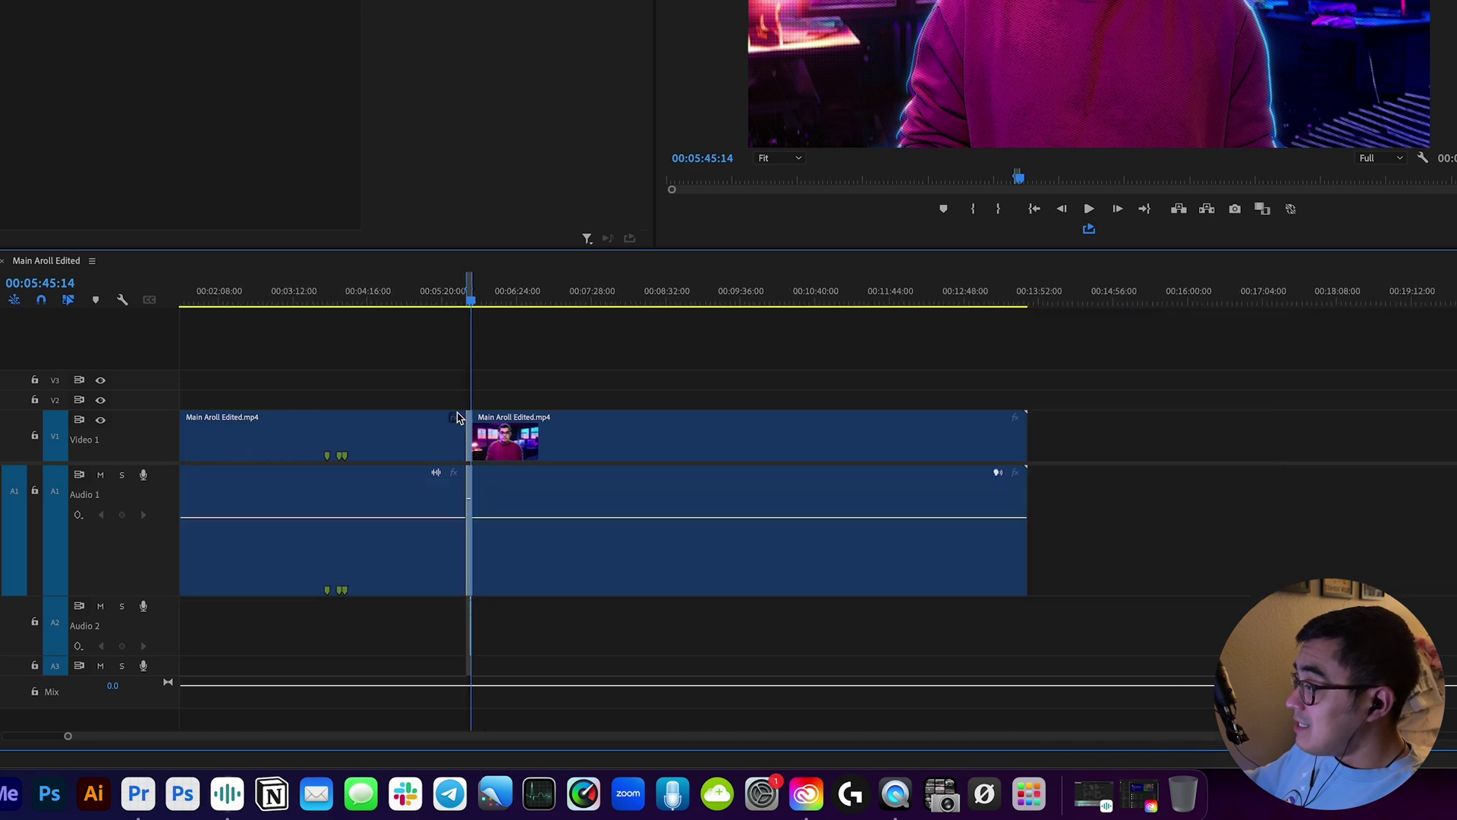
Step: Select both Main Aroll Edited.mp4 clips and apply the Rose label colour
scroll(415, 429, "up", 5)
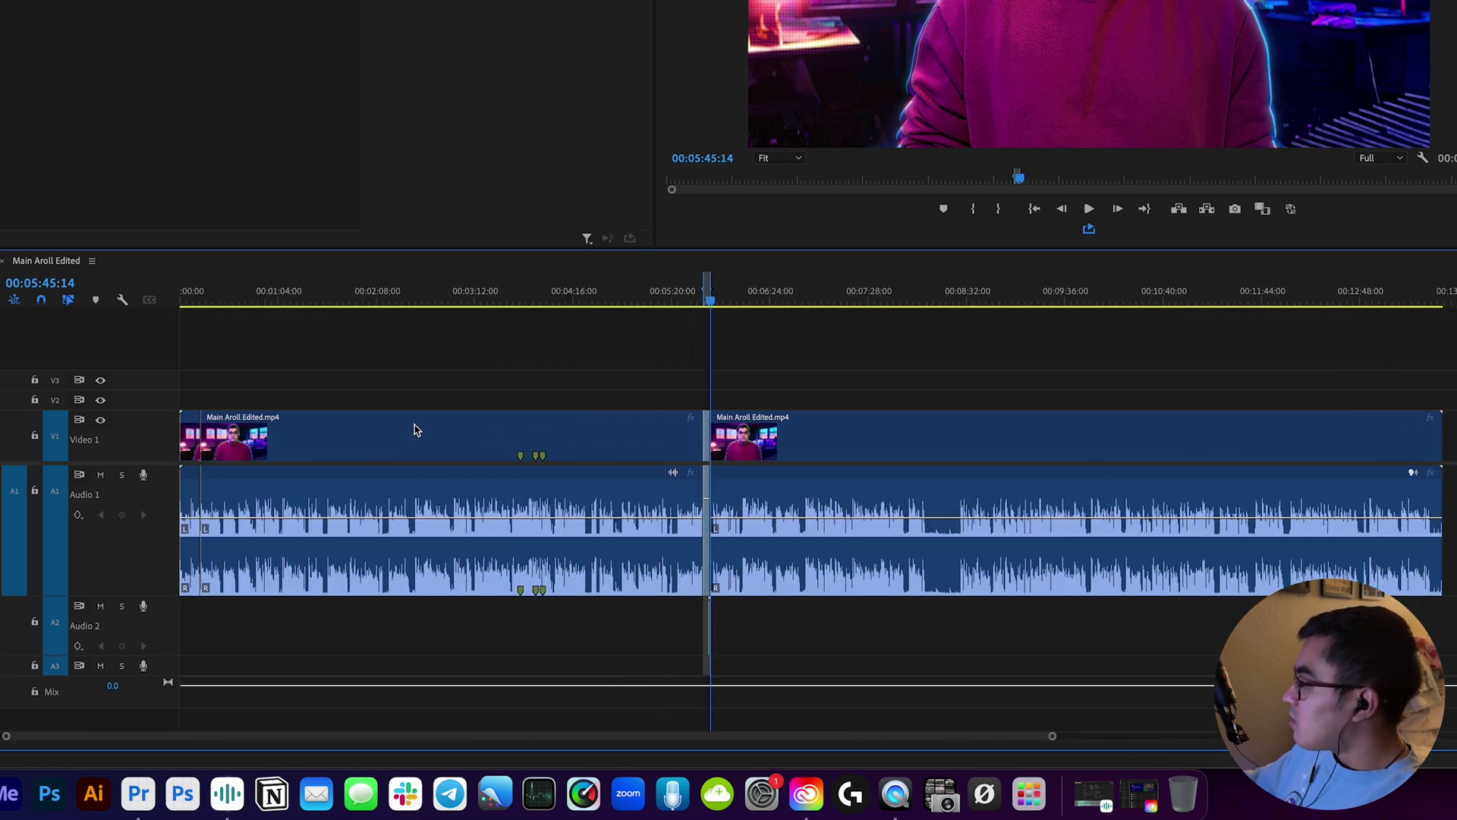
scroll(415, 430, "down", 1)
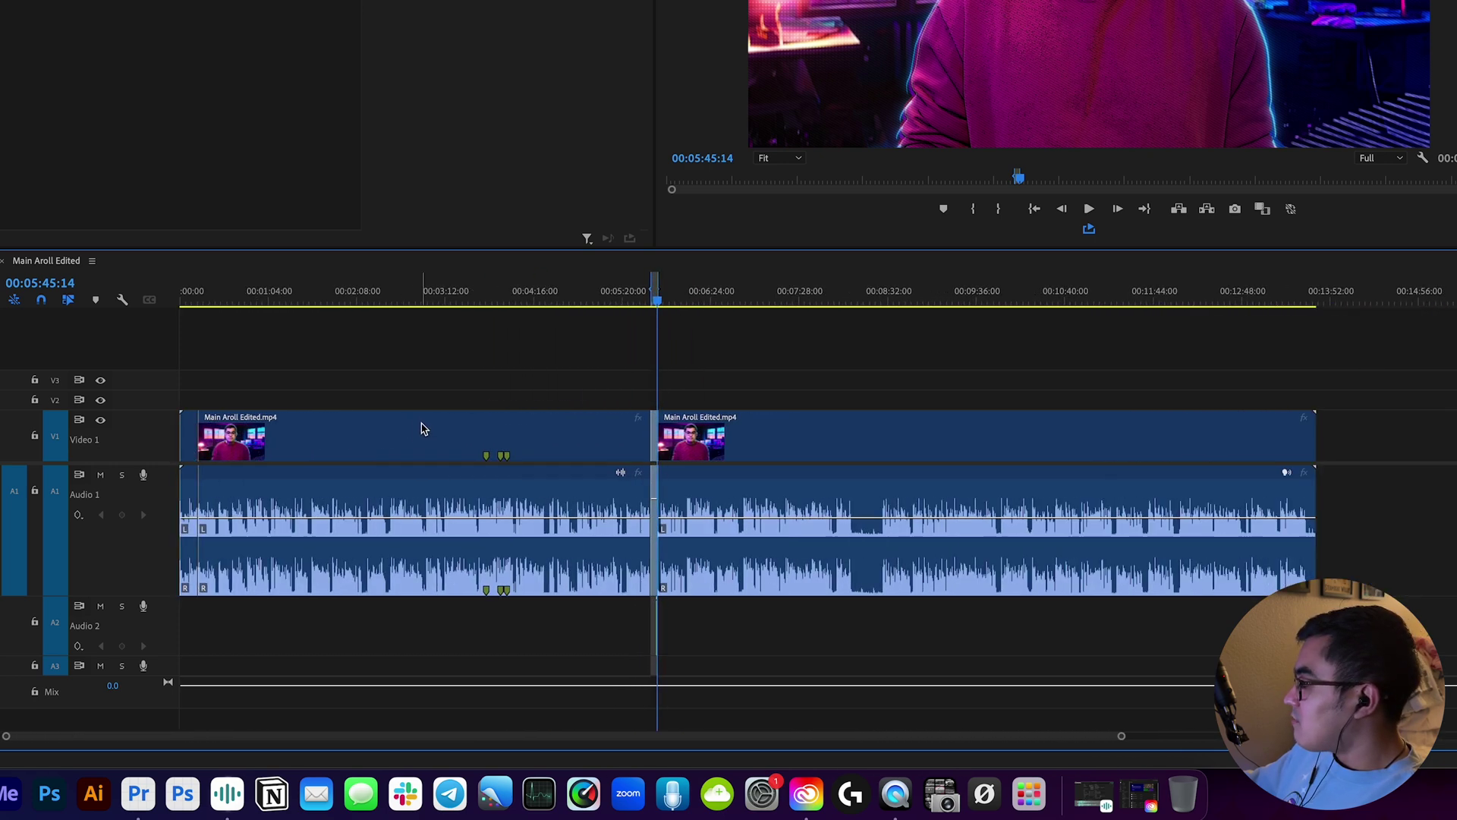
left_click(421, 304)
left_click_drag(745, 371, 425, 493)
left_click(645, 369)
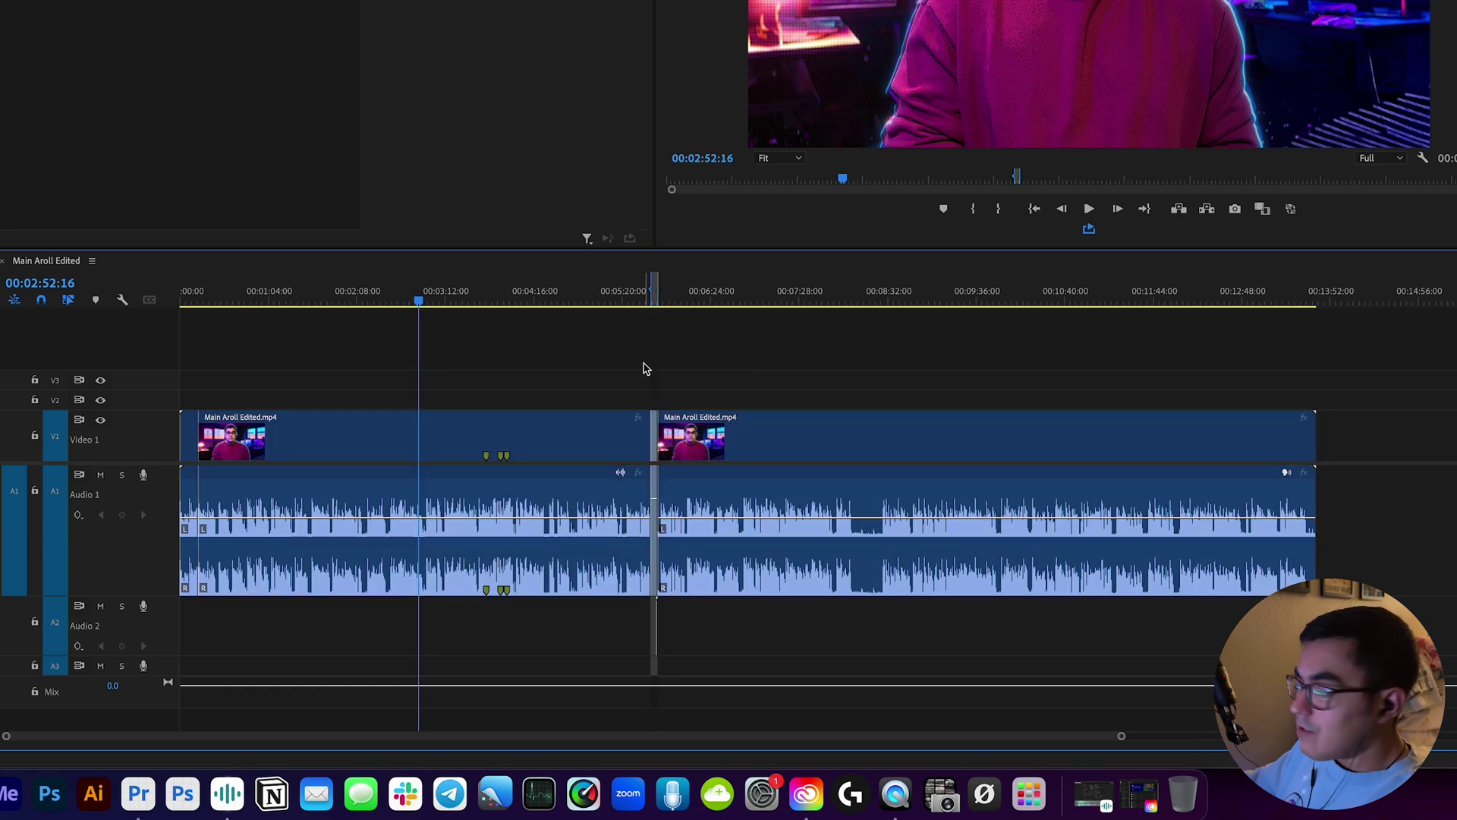
left_click_drag(751, 364, 488, 461)
right_click(494, 450)
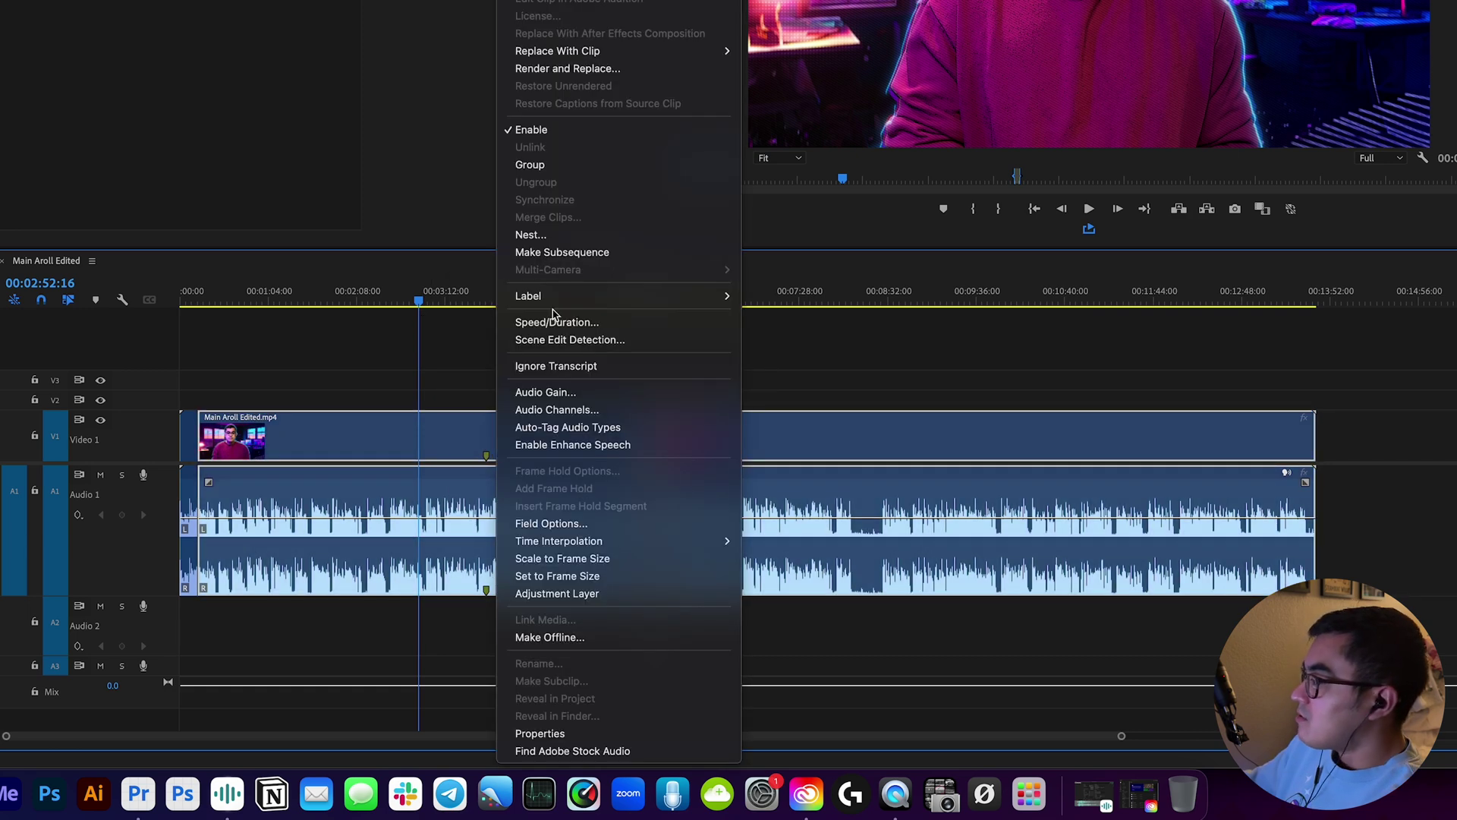
mouse_move(554, 296)
left_click(782, 425)
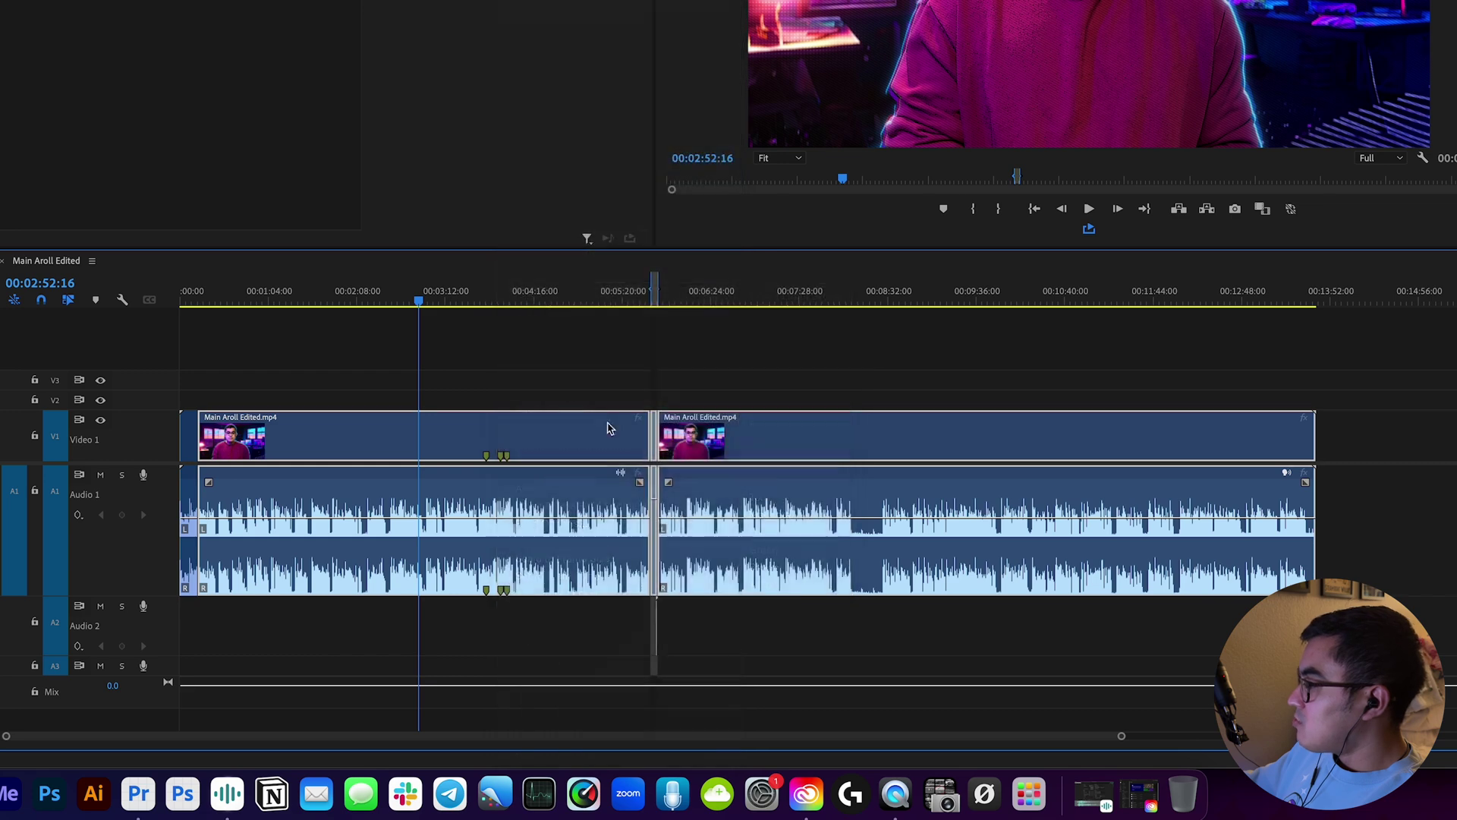
Step: Reselect both clips and change their label colour to Purple
left_click_drag(1025, 369, 604, 430)
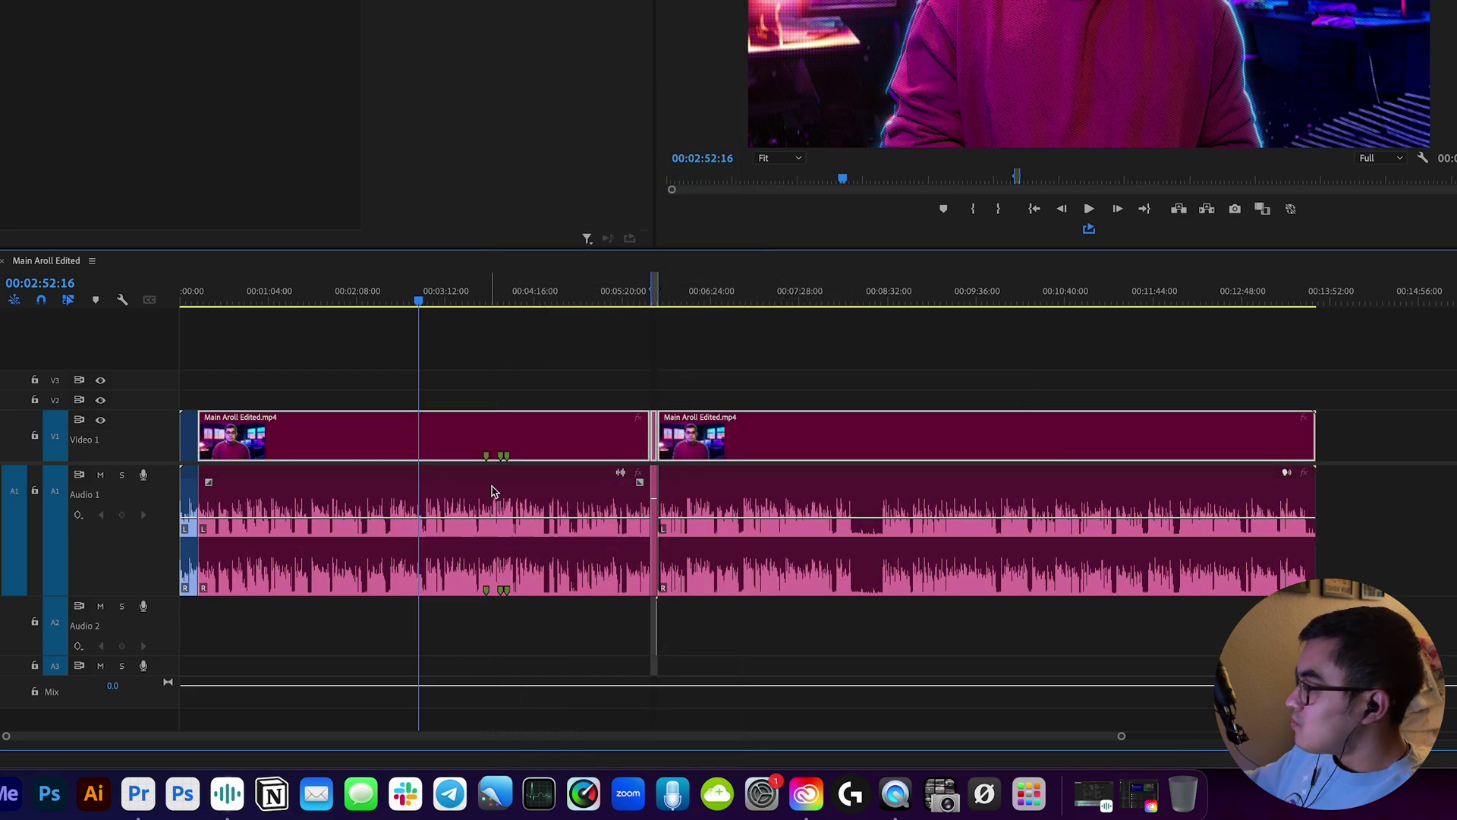
right_click(501, 434)
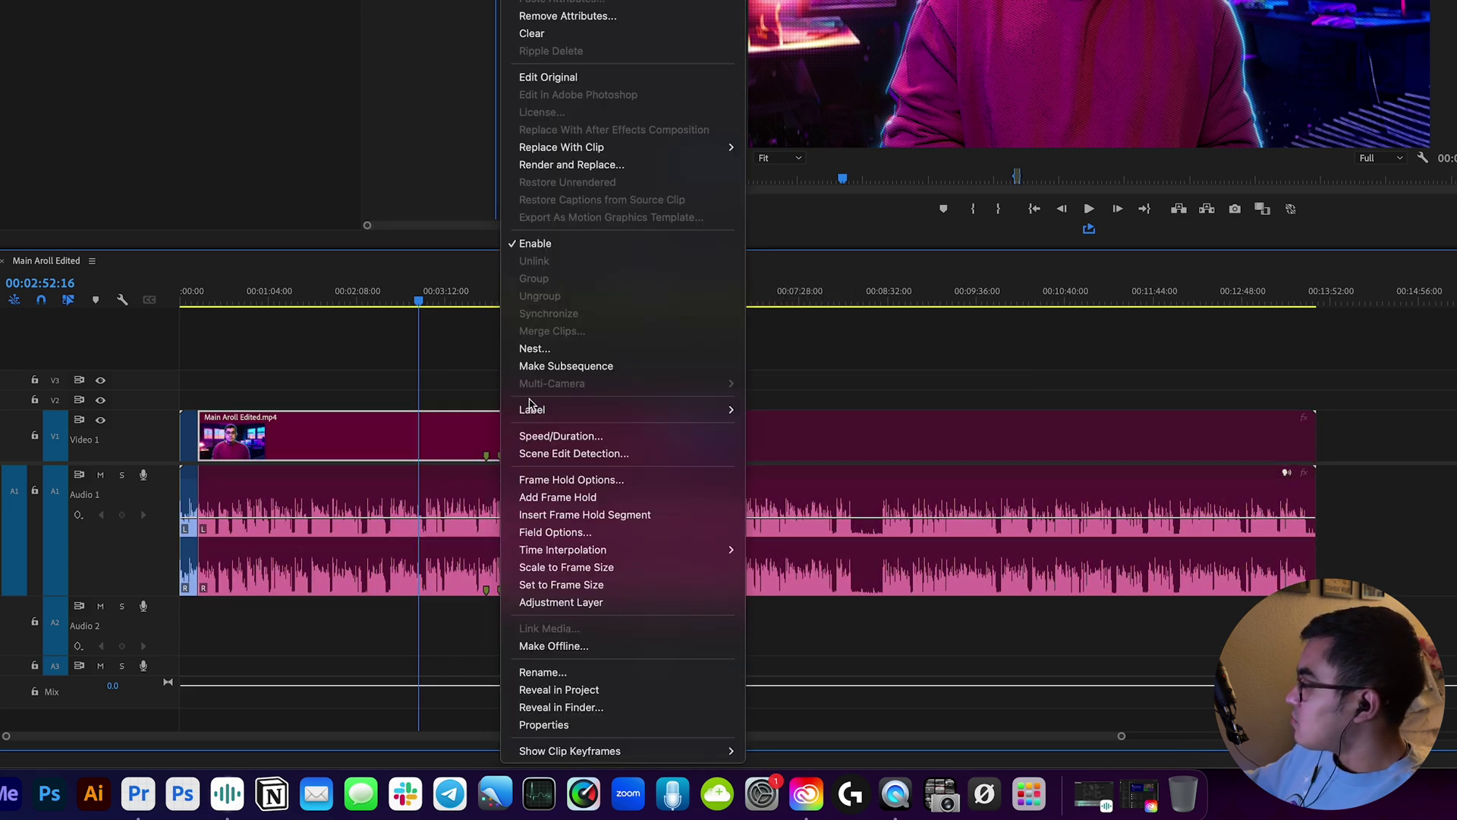
mouse_move(683, 409)
left_click(828, 577)
left_click_drag(614, 529, 543, 347)
right_click(474, 457)
mouse_move(558, 302)
left_click(759, 465)
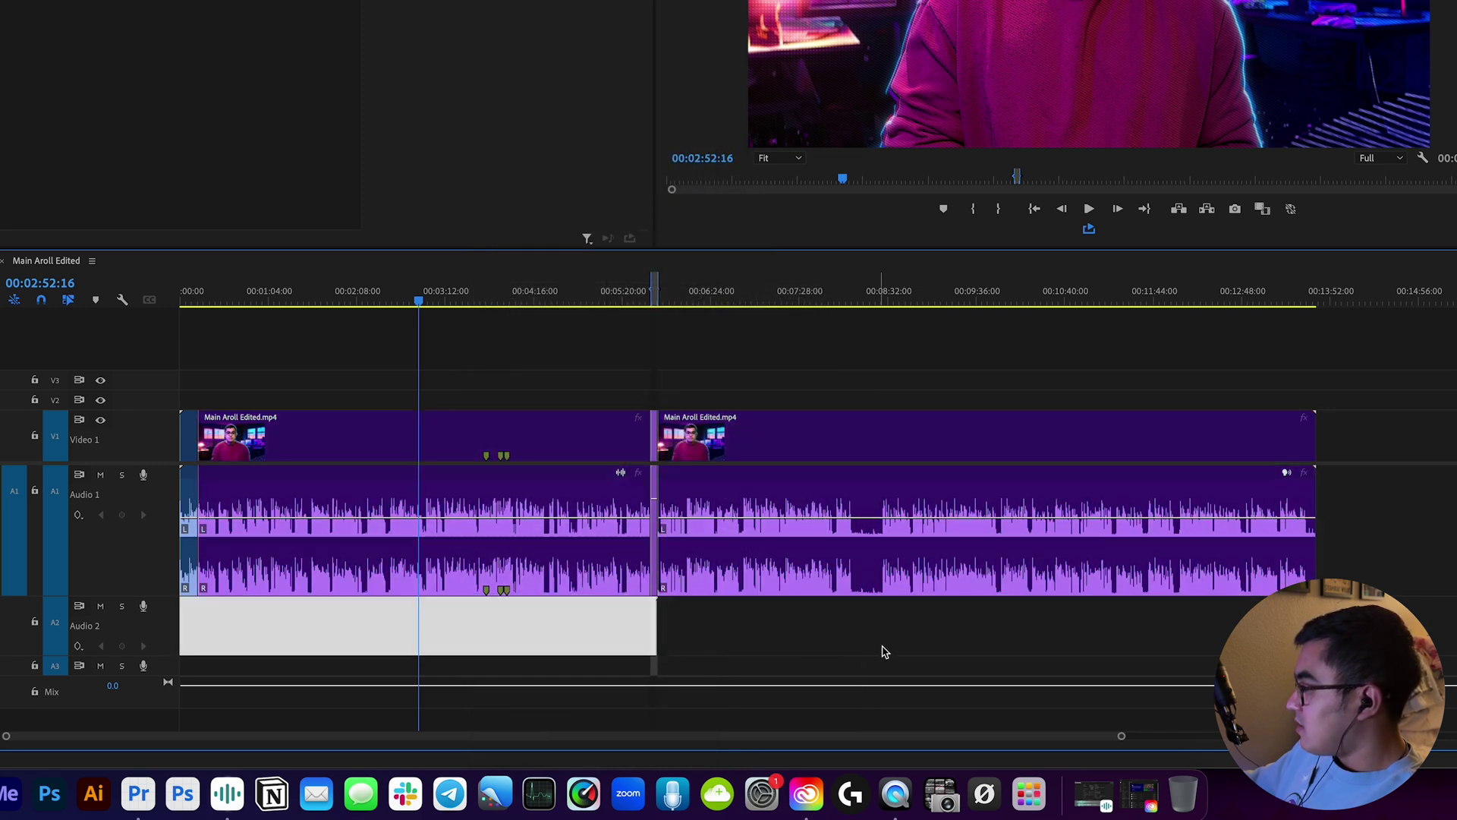
Step: Relabel both clips Mango, then mark a range on the timeline
left_click(884, 651)
left_click_drag(1019, 657, 191, 419)
right_click(494, 449)
mouse_move(579, 296)
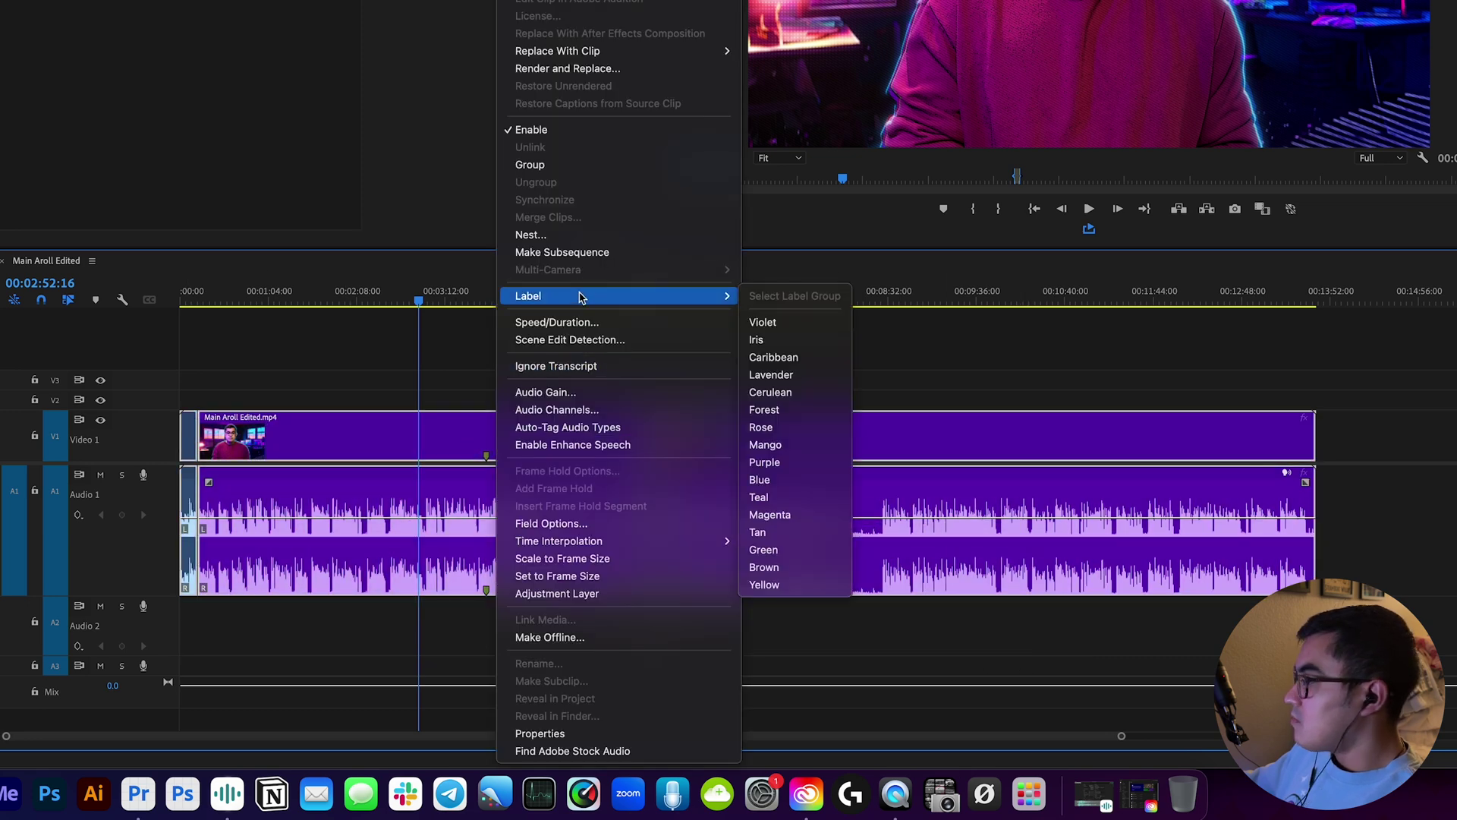
left_click(767, 445)
left_click(575, 388)
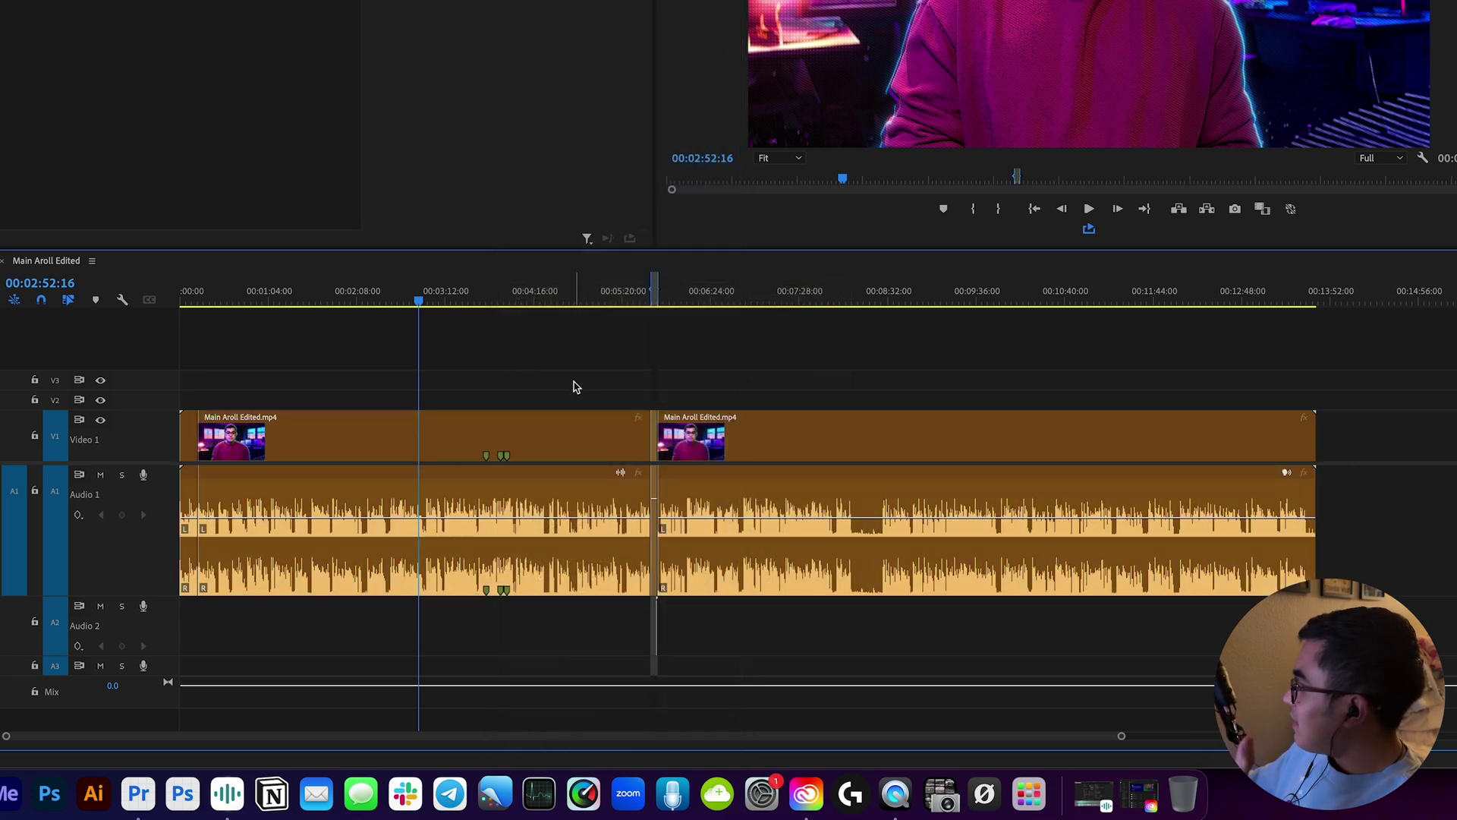
left_click_drag(652, 287, 261, 288)
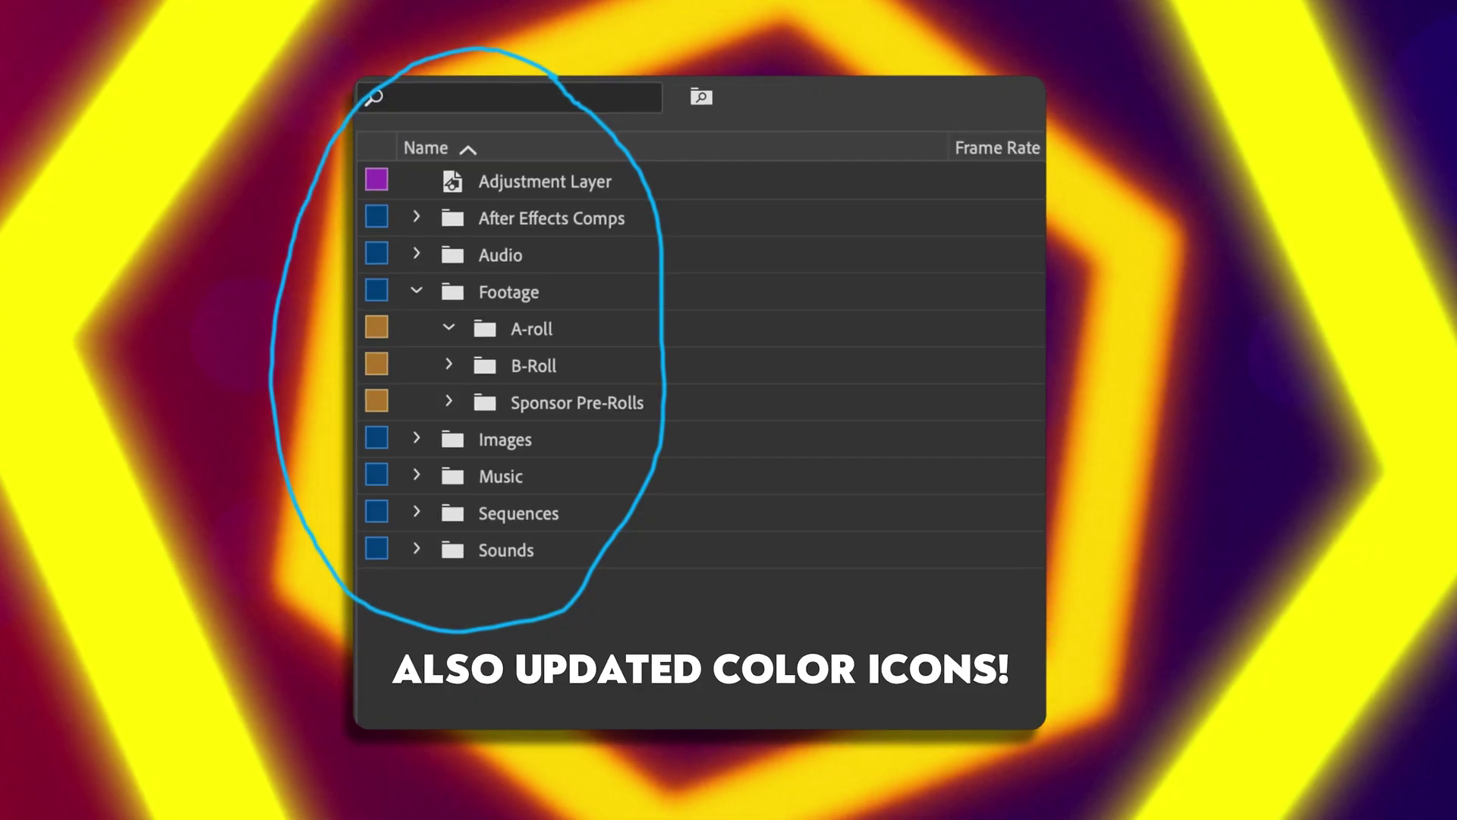